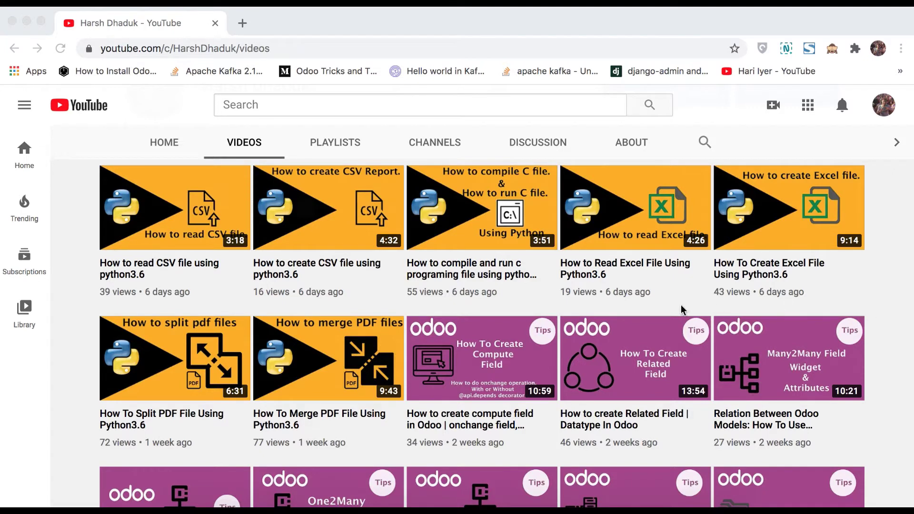
Step: Switch from the YouTube tutorials page in Chrome to the PyCharm MyRandD project window
click(337, 507)
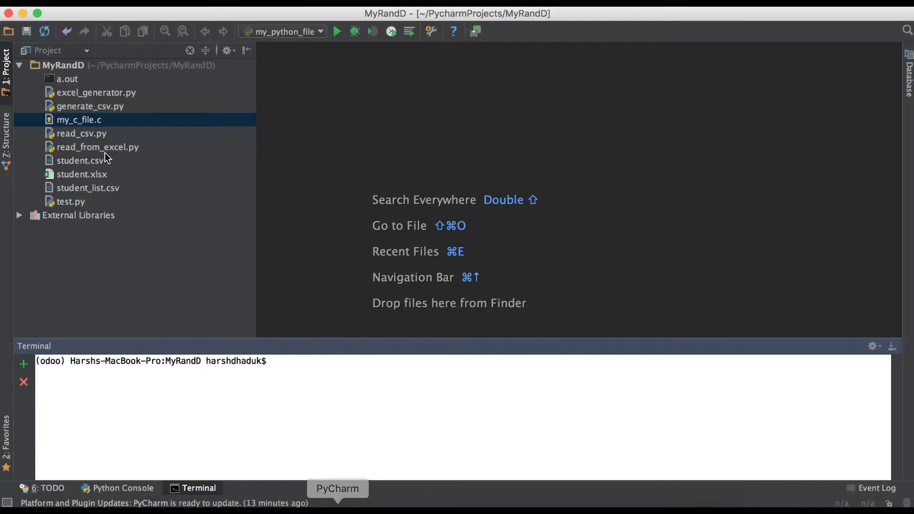
Step: Create an empty file named json_file.json in the MyRandD project folder
click(65, 67)
right_click(66, 66)
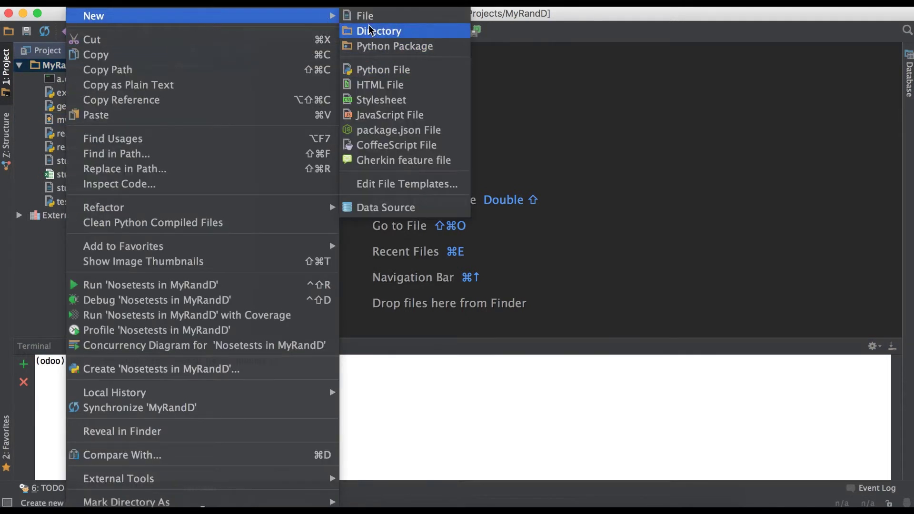
click(365, 15)
text(json_)
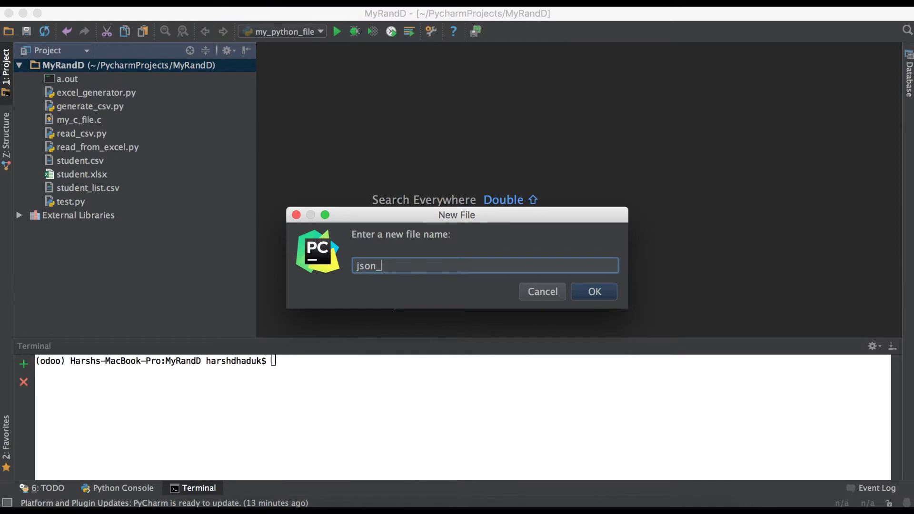
text(fi)
text(ile.json)
key(Return)
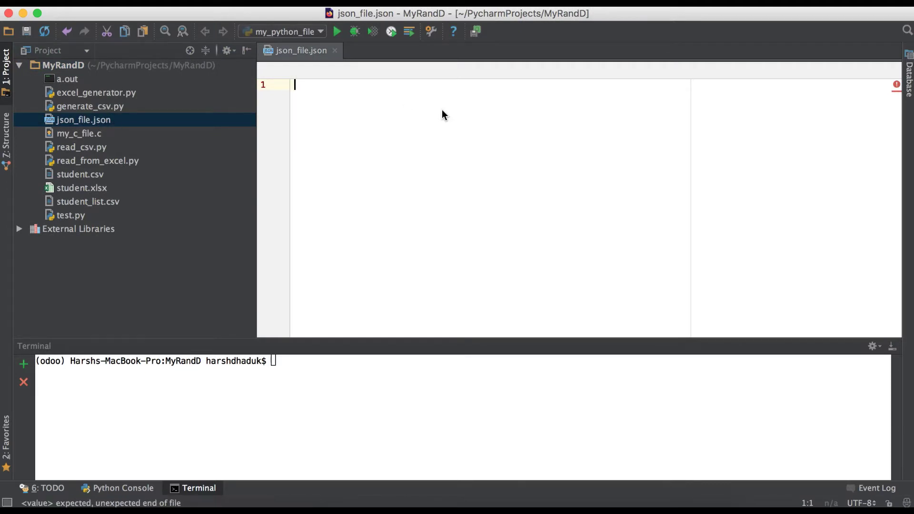
text([)
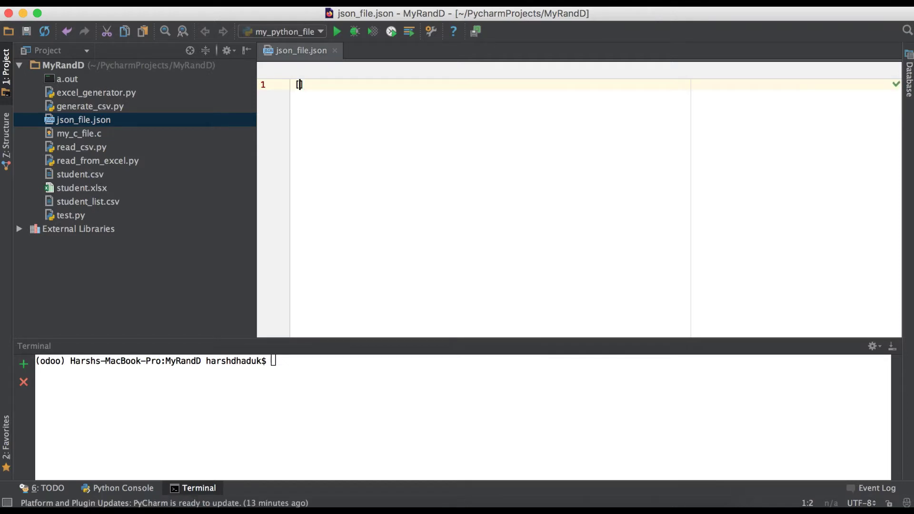
text({"student)
Step: Enter [{"student": "Student1", "marks": 60, "status": "Pass"}, as the file's first line
key(Right)
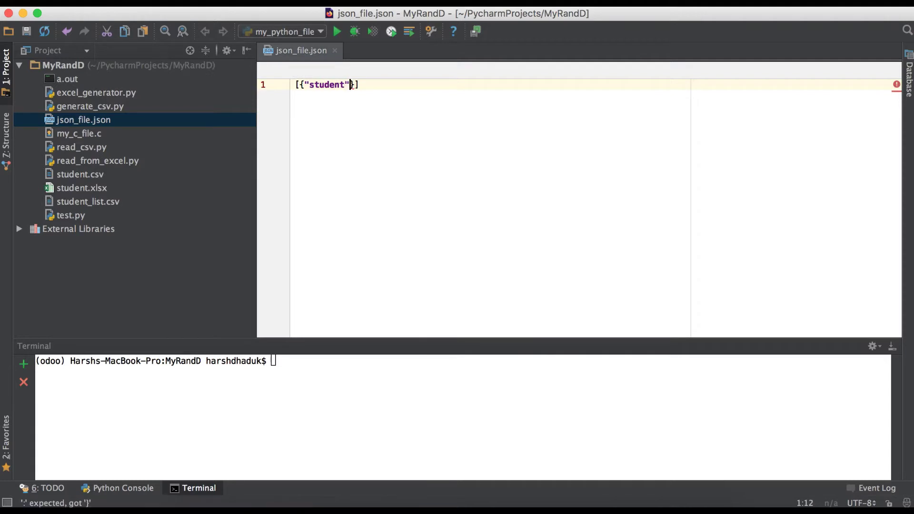
text(:)
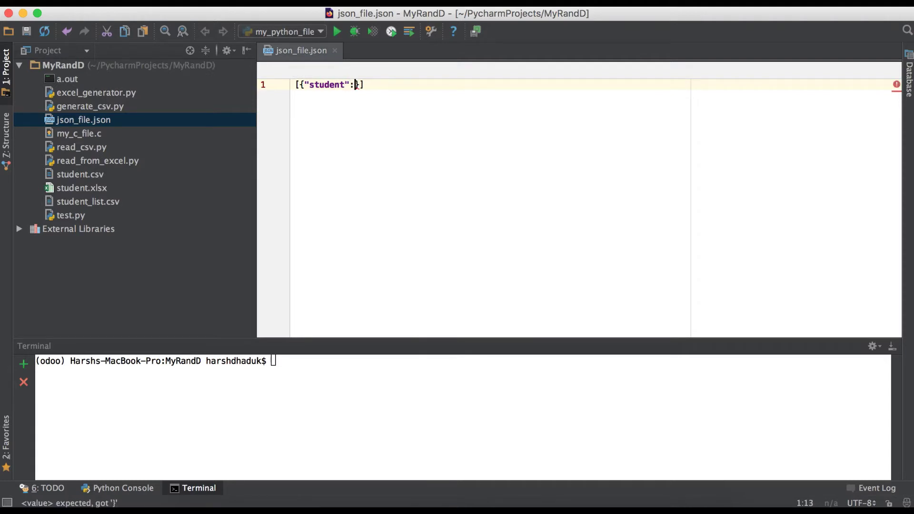
text( "Studen)
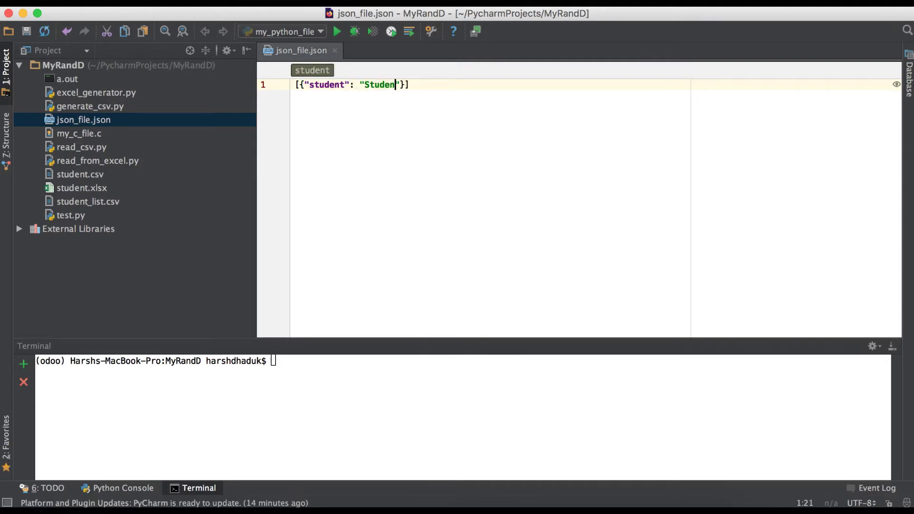
text(t1)
key(Right)
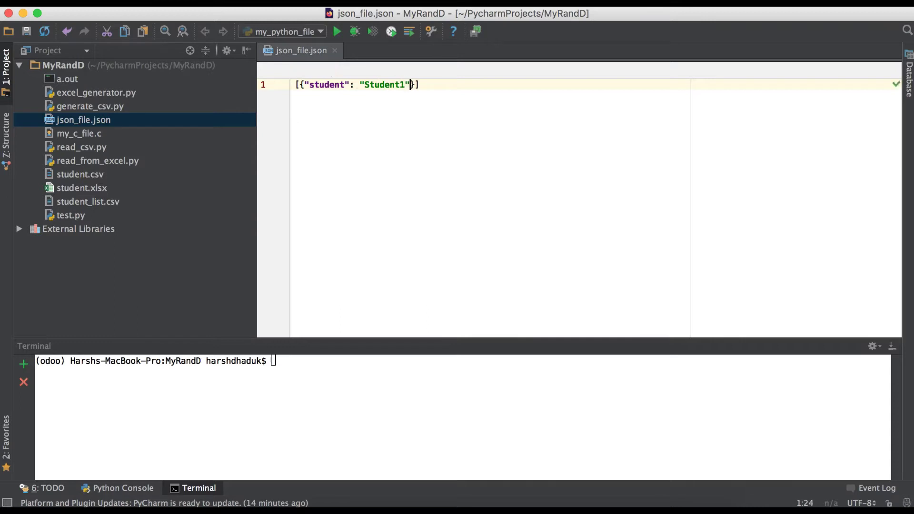
text(, "m)
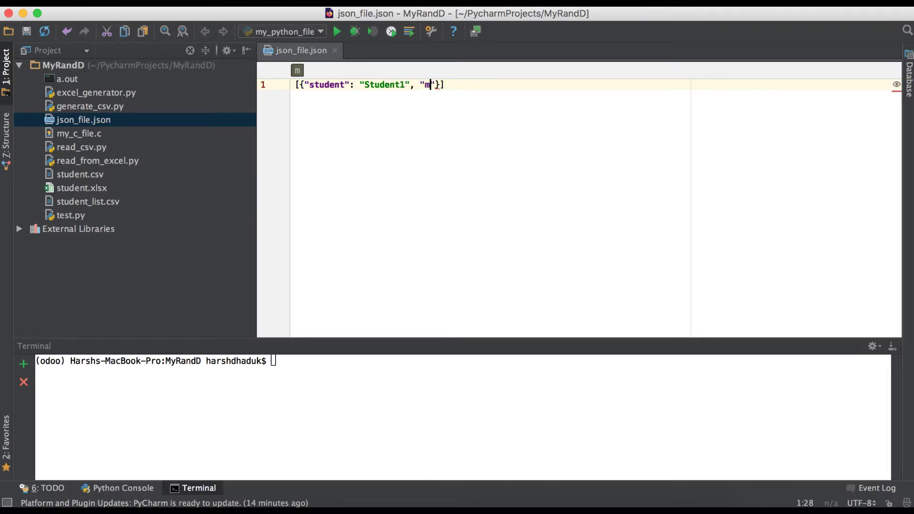
text(arks)
key(Right)
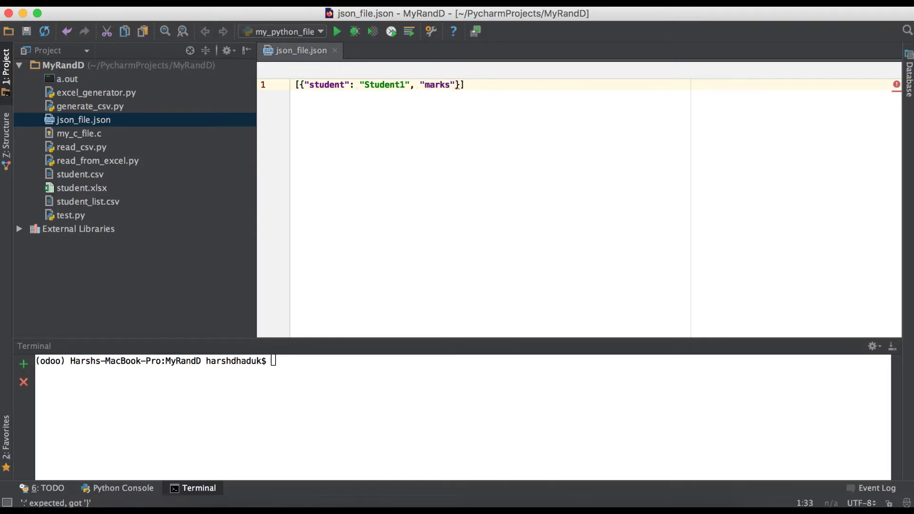
text(: 60)
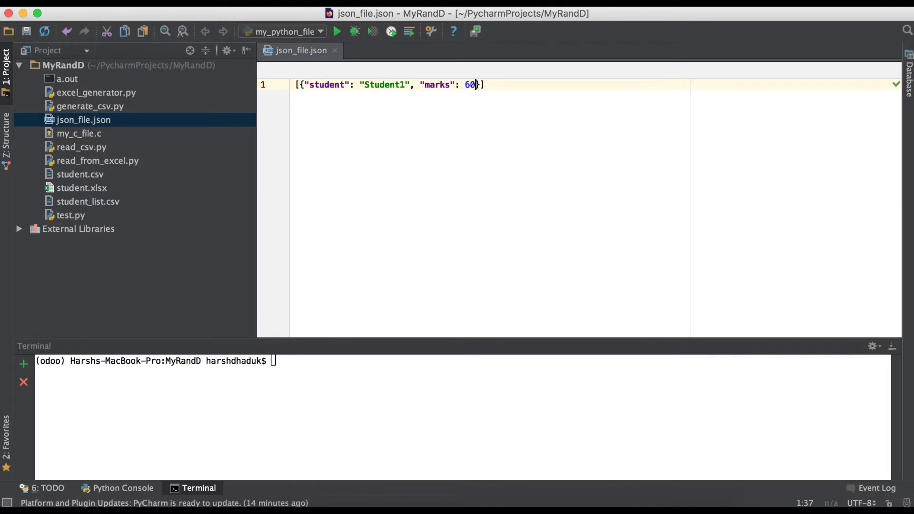
text(, )
text(")
text(status)
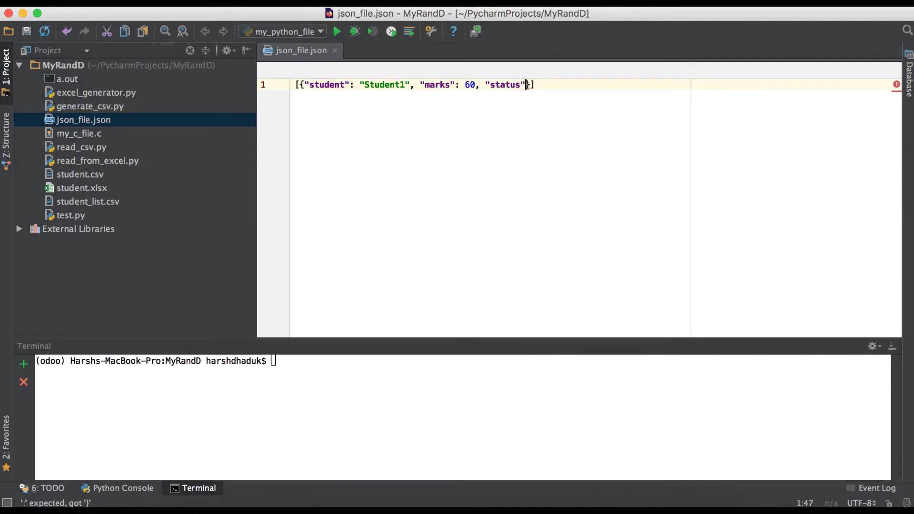
text(":"Fail)
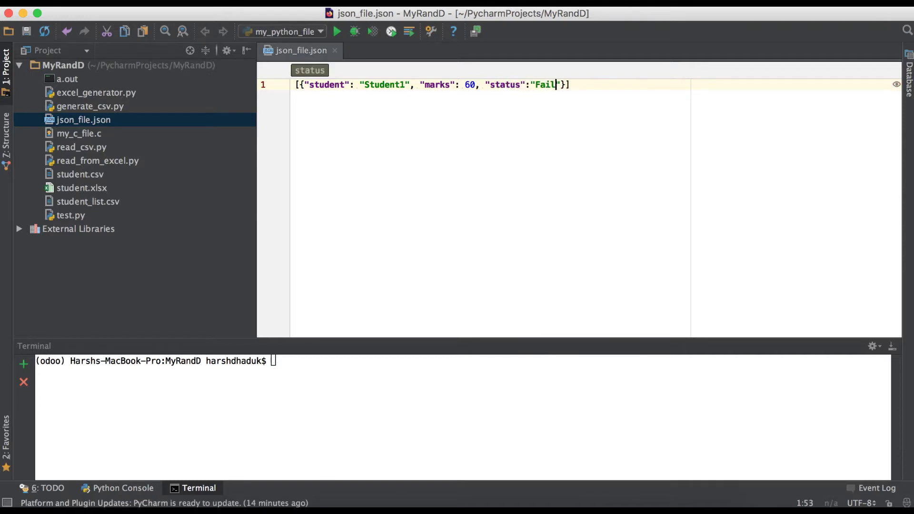
key(alt+shift+Left)
text(P)
text(ass)
key(Right)
key(Right)
text(,)
Step: Select and copy the complete Student1 record
key(shift+Left)
key(shift+Left)
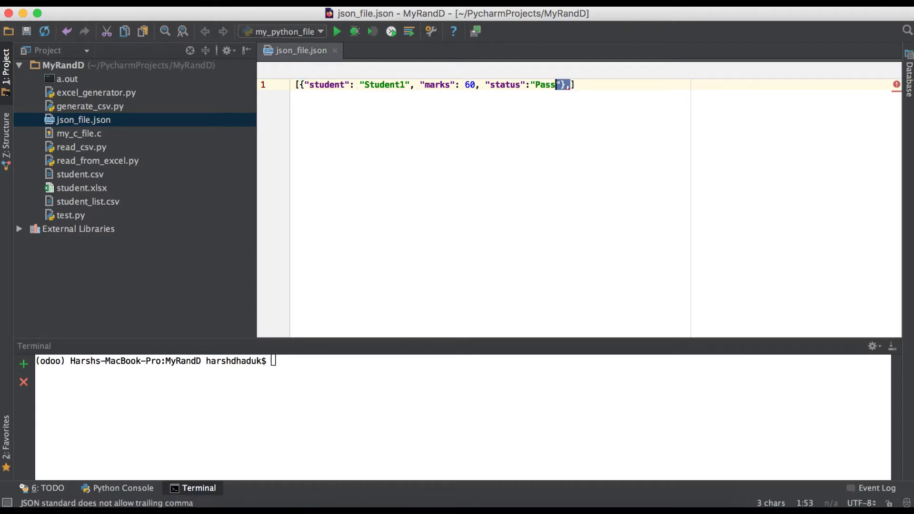
key(alt+shift+Left)
key(alt+shift+Left)
key(alt+shift+Left)
key(alt+shift+Left)
key(alt+shift+Left)
key(alt+shift+Left)
key(alt+shift+Left)
key(shift+Left)
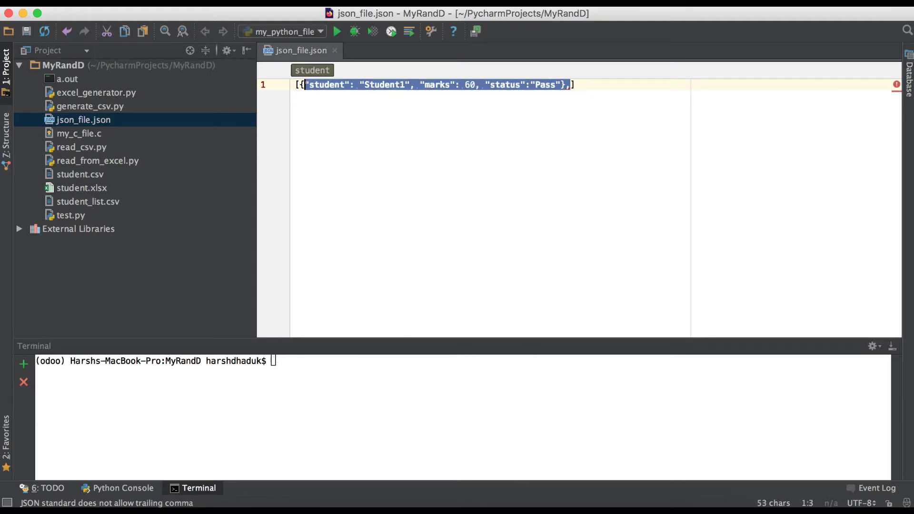
key(shift+Left)
key(super+c)
Step: Paste copies of the record on new lines, close the list with ], and split line 5
key(Right)
key(Return)
key(super+v)
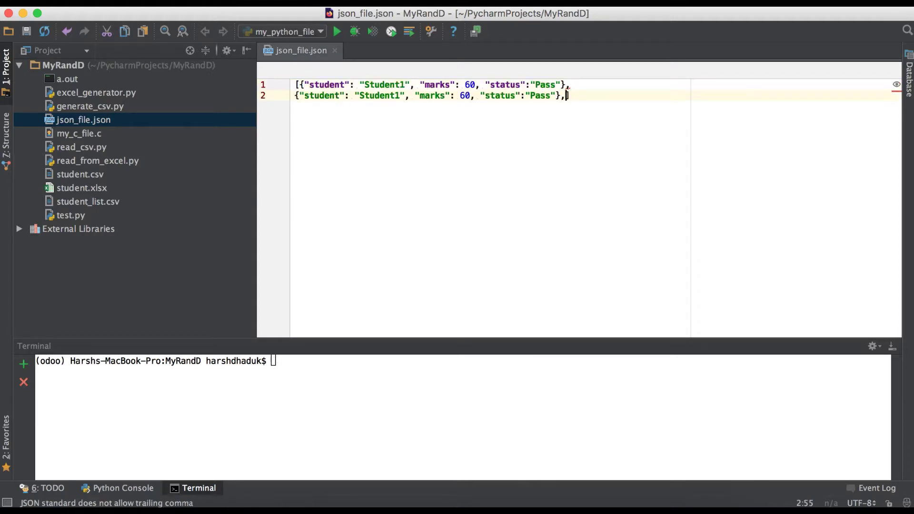
key(Return)
key(super+v)
key(Return)
key(super+v)
key(Return)
key(super+v)
key(super+v)
key(Return)
key(super+v)
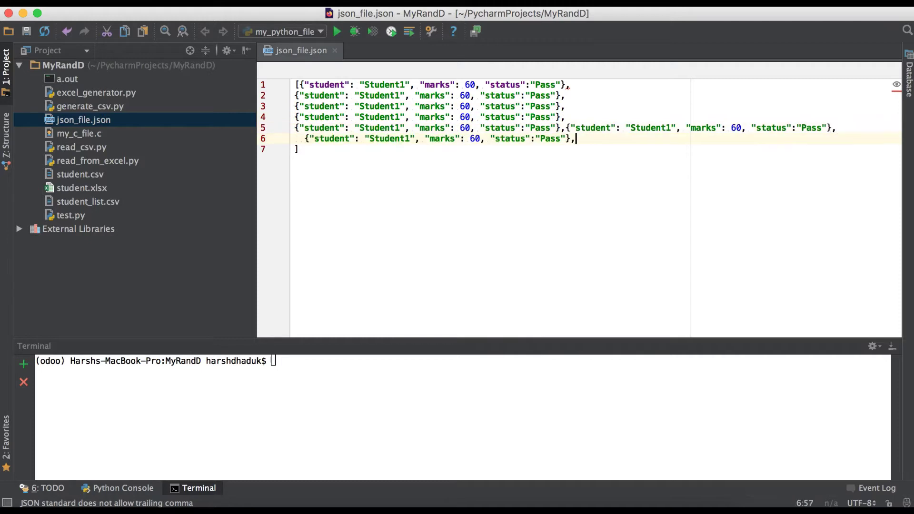
key(Return)
key(super+v)
key(Return)
key(])
key(super+v)
key(Return)
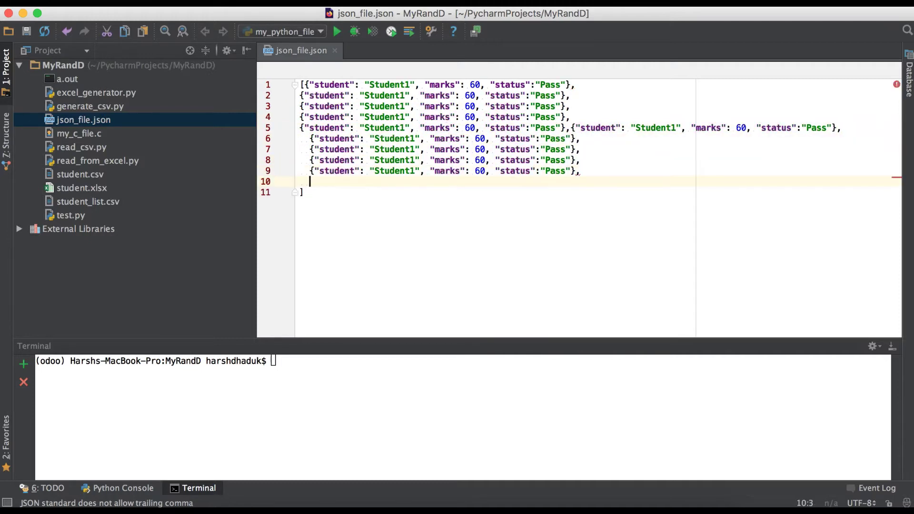
click(573, 128)
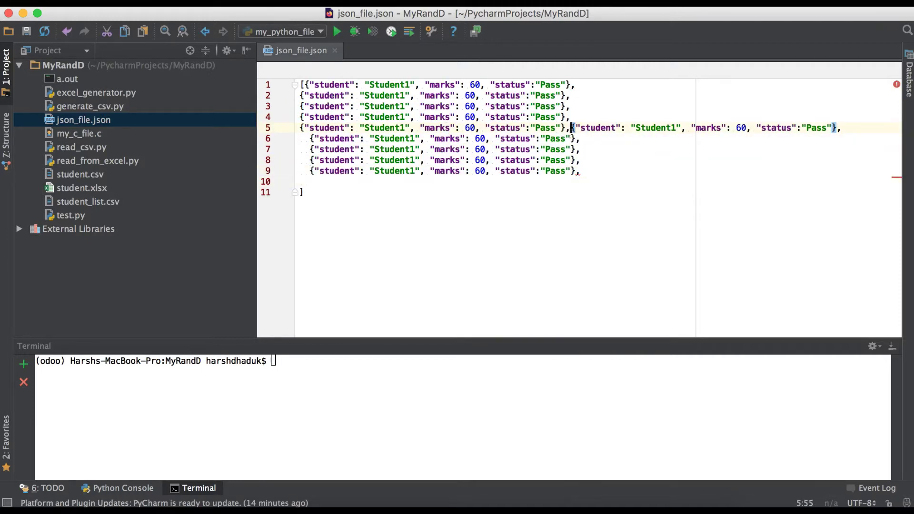
key(Return)
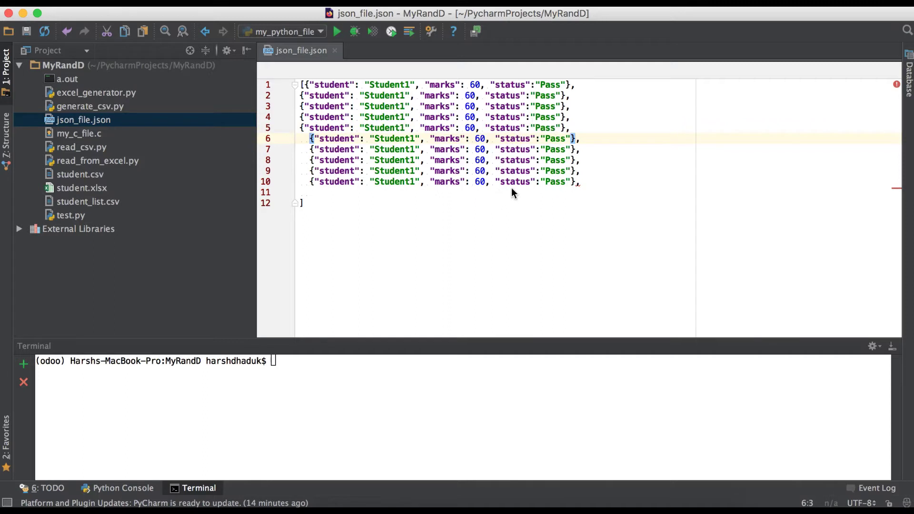
Step: Renumber the names on lines 2–5 to Student2 through Student5
click(406, 96)
key(BackSpace)
text(2)
key(Down)
key(BackSpace)
text(3)
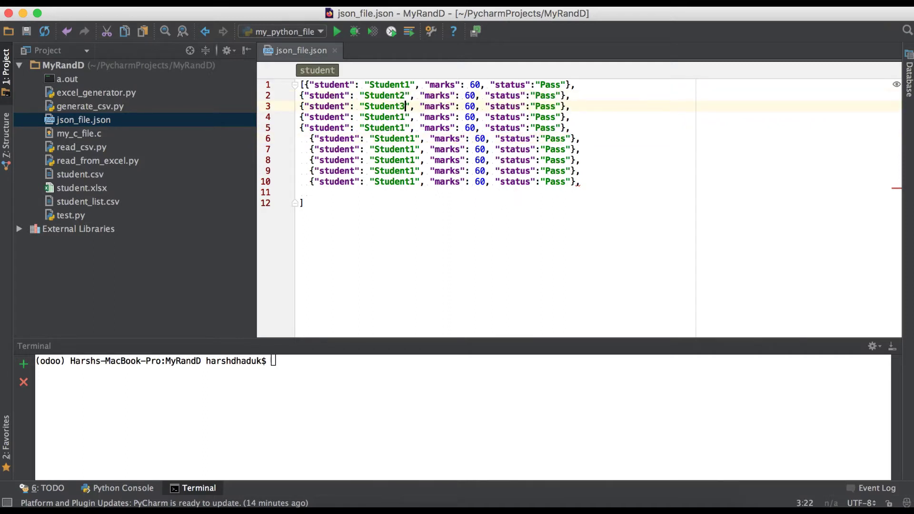
key(Down)
key(BackSpace)
text(4)
key(Down)
key(BackSpace)
text(5)
Step: Renumber the names on lines 6–10 to Student6 through Student10
key(Down)
key(Down)
key(BackSpace)
text(7)
key(Down)
key(BackSpace)
text(8)
key(BackSpace)
text(9)
key(Down)
text(0)
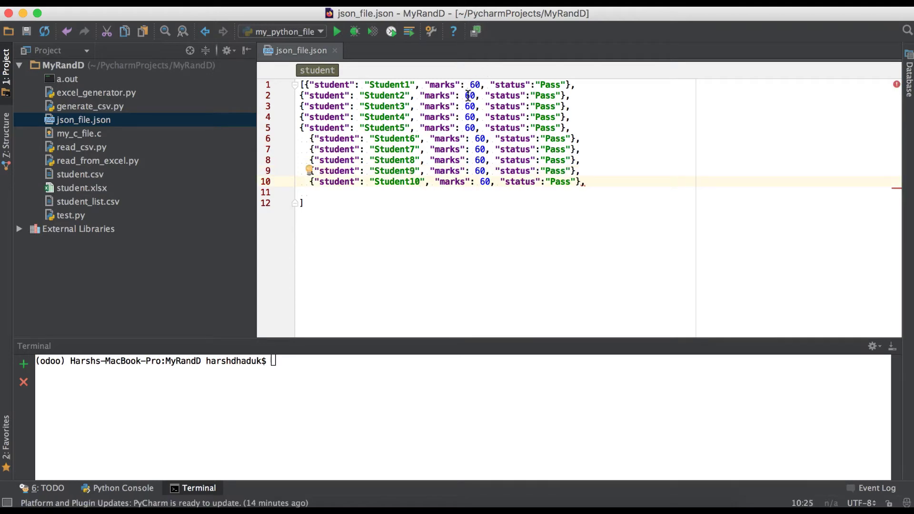
click(469, 95)
Step: Set the marks for Student2 through Student6 to 50, 40, 20, 70 and 80
key(BackSpace)
text(5)
key(Down)
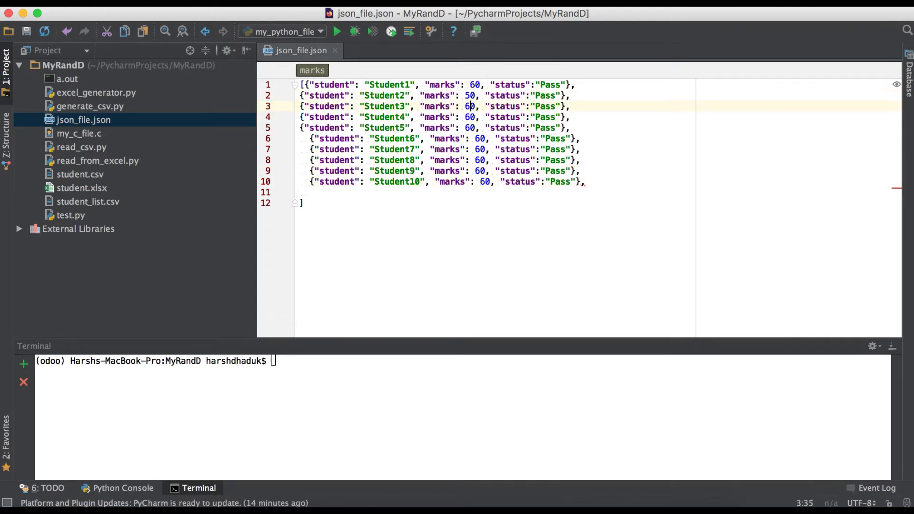
key(BackSpace)
text(4)
key(Down)
key(BackSpace)
text(2)
key(Down)
key(Down)
key(BackSpace)
text(7)
key(Delete)
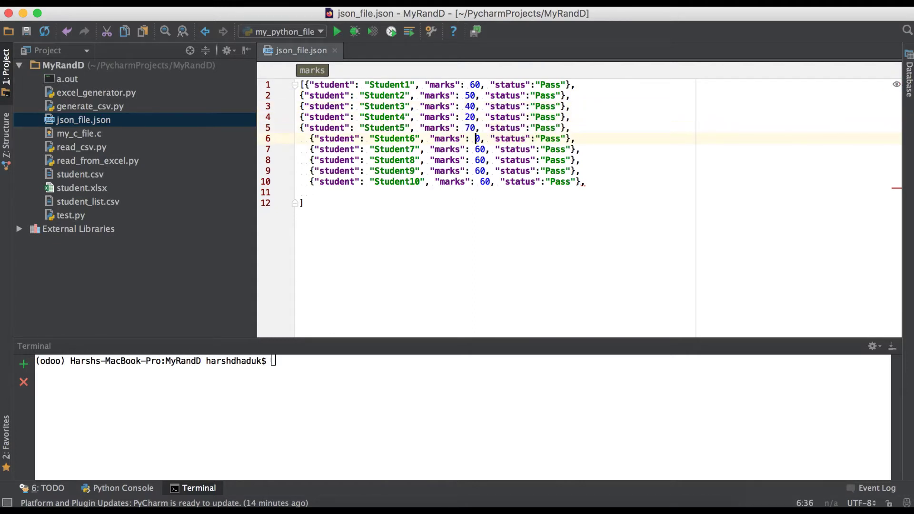
text(8)
key(Down)
Step: Set the marks for Student7 and Student8 to 90 and 0
key(BackSpace)
text(9)
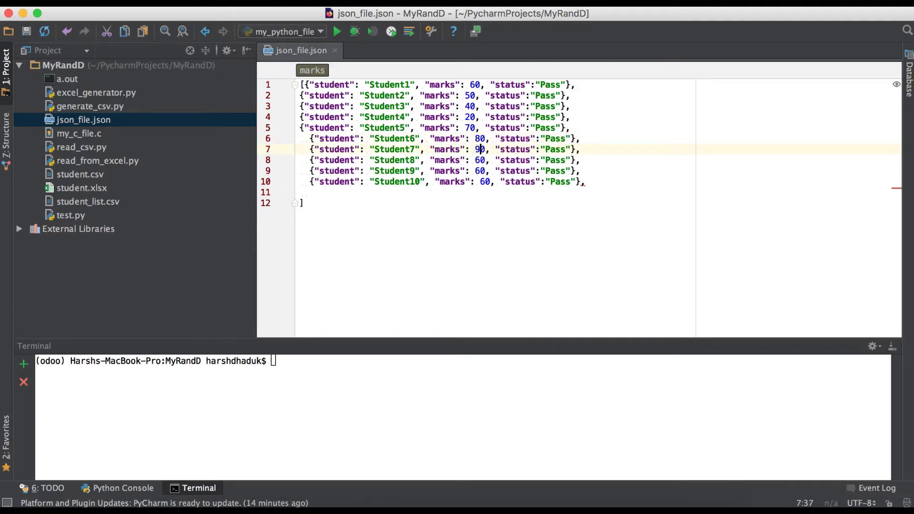
key(Down)
key(BackSpace)
text(0)
key(Down)
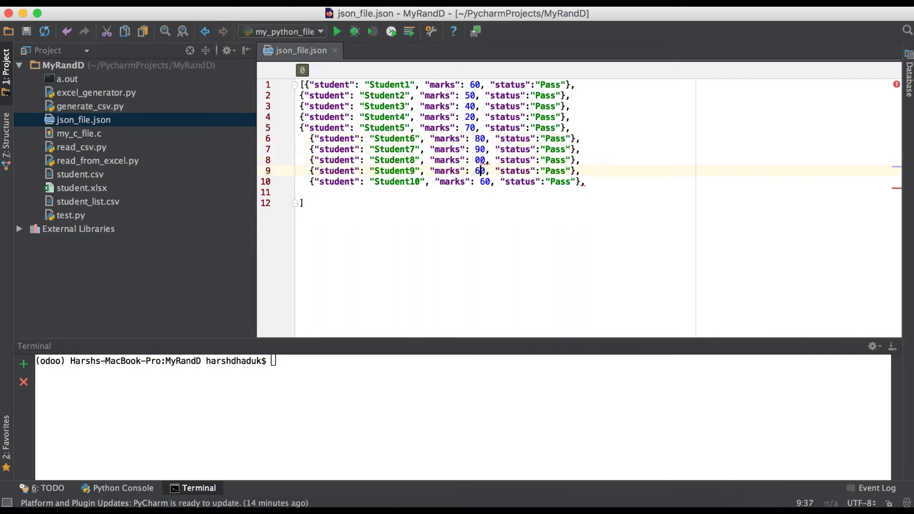
key(BackSpace)
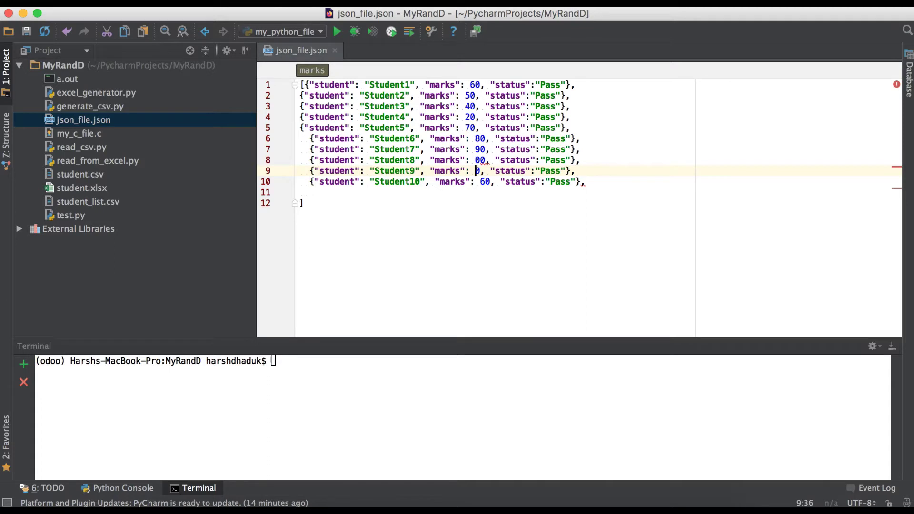
Step: Fix Student8's marks to 0, then set Student9 to 10 and Student10 to 30
key(Up)
key(BackSpace)
key(Down)
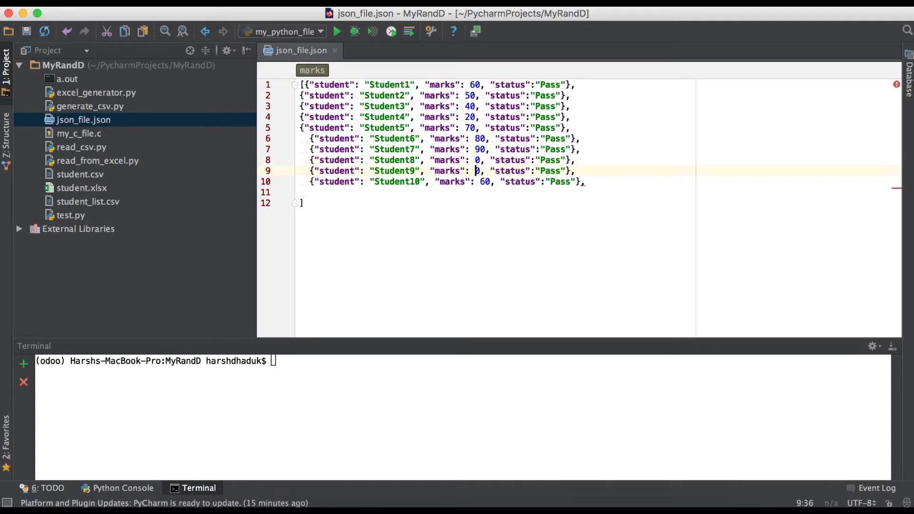
text(1)
key(Down)
key(Right)
text(3)
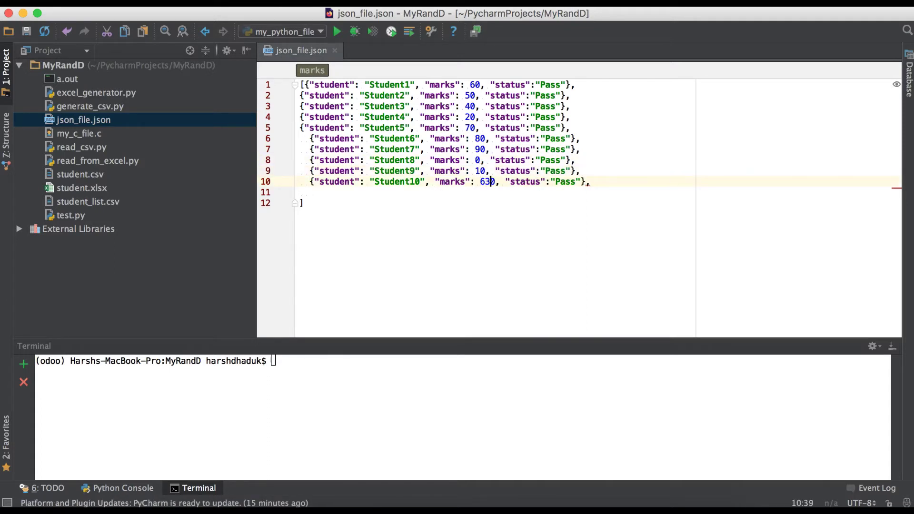
key(Right)
key(Left)
key(Left)
key(BackSpace)
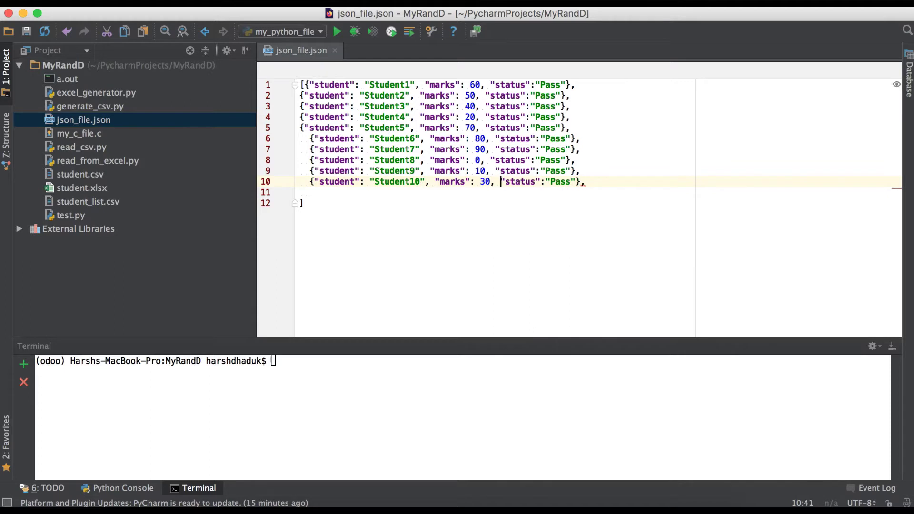
key(Right)
key(Right)
key(Right)
key(Right)
Step: Replace Pass with Fail on the lines for Student10, Student9, Student8 and Student4
key(shift+Right)
key(shift+Right)
key(shift+Right)
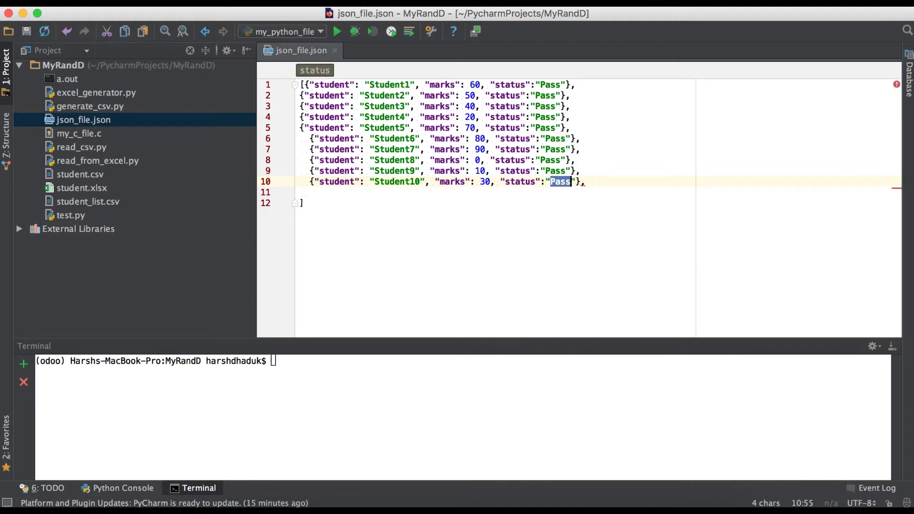
text(Fail)
key(Up)
key(shift+Left)
key(shift+Left)
key(shift+Left)
text(F)
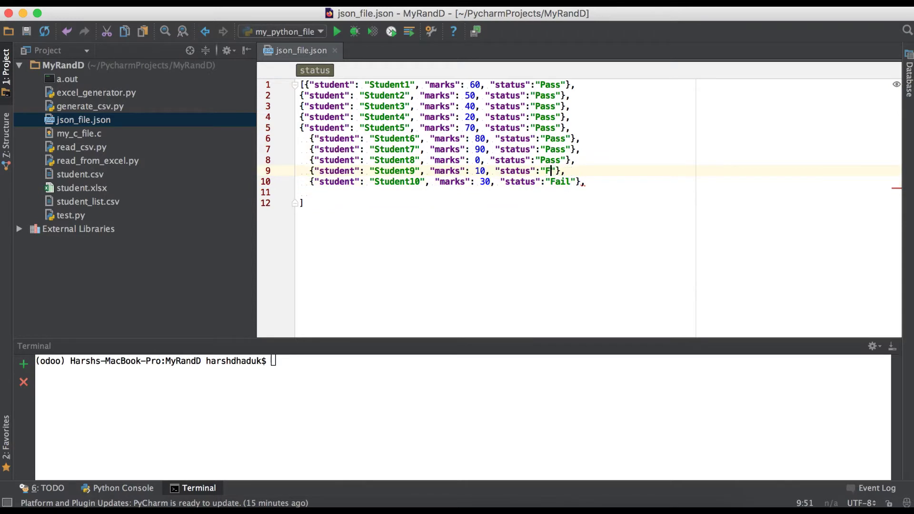
text(ail)
key(Up)
key(shift+Left)
key(shift+Left)
key(shift+Left)
text(Fail)
key(Up)
key(Up)
key(Up)
key(Up)
key(Left)
key(Left)
key(shift+Left)
key(shift+Left)
key(shift+Left)
text(Fail)
click(531, 150)
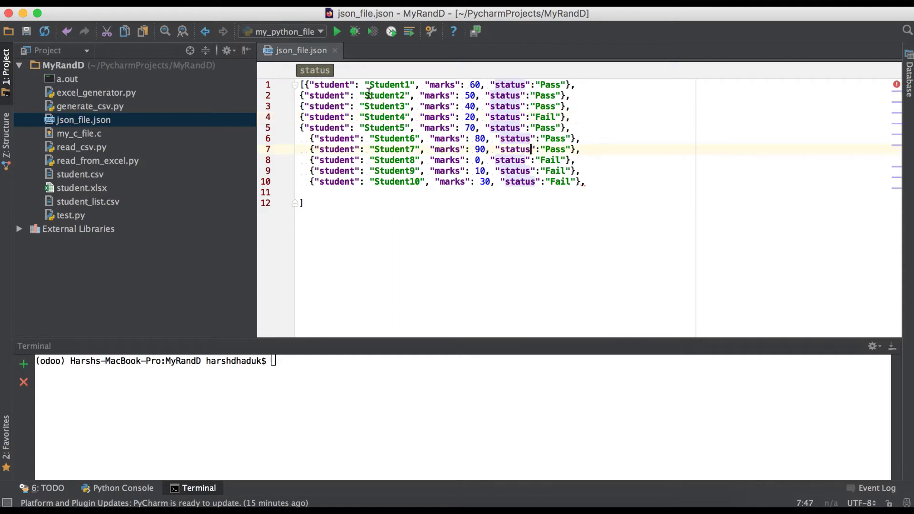
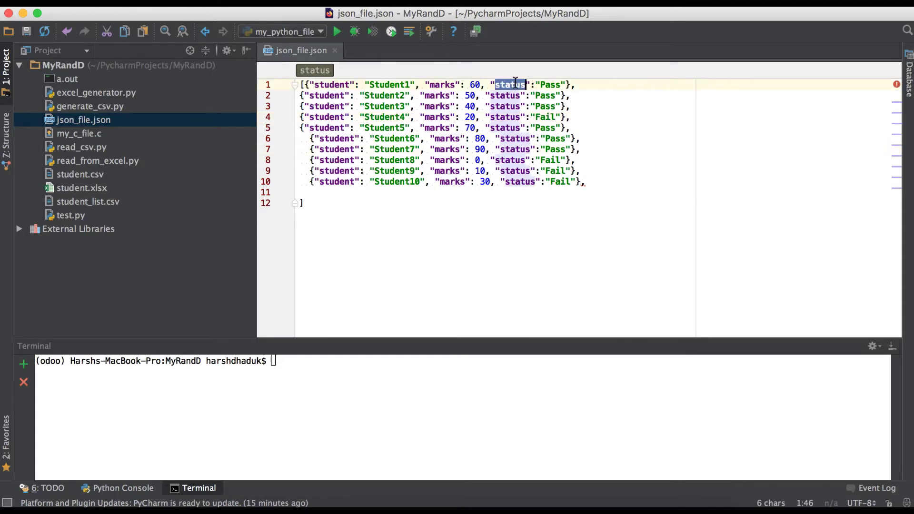
Step: Strip the trailing comma after the Student10 entry and the blank line from json_file.json
click(525, 206)
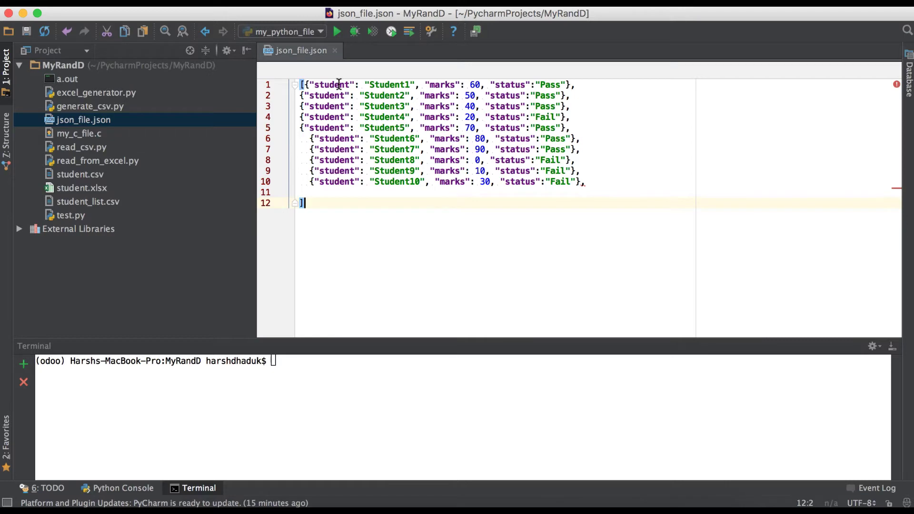
drag(309, 203, 288, 80)
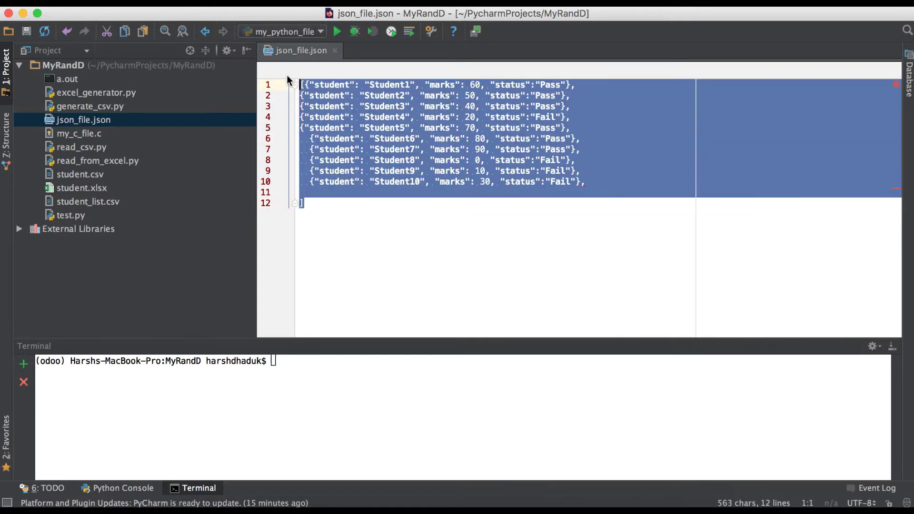
key(alt+super+l)
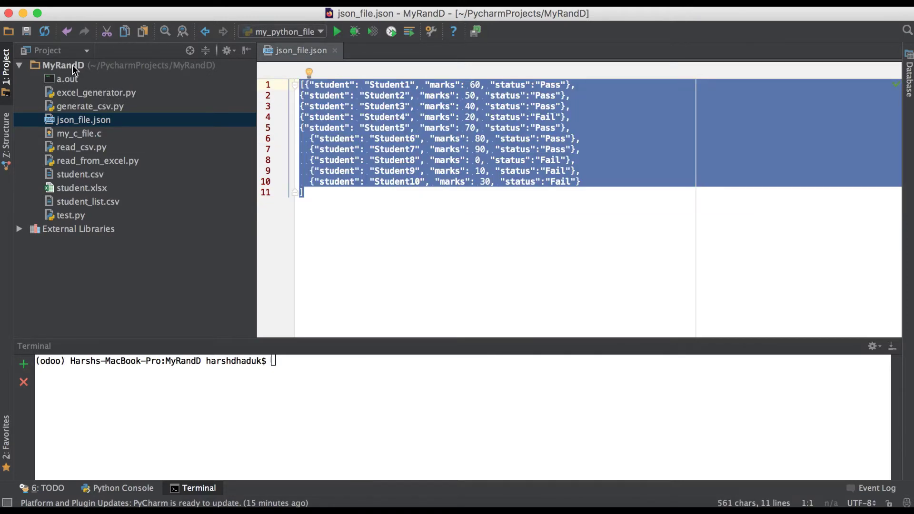
click(72, 65)
Step: Add a new Python file named json_reader to the MyRandD project
right_click(72, 65)
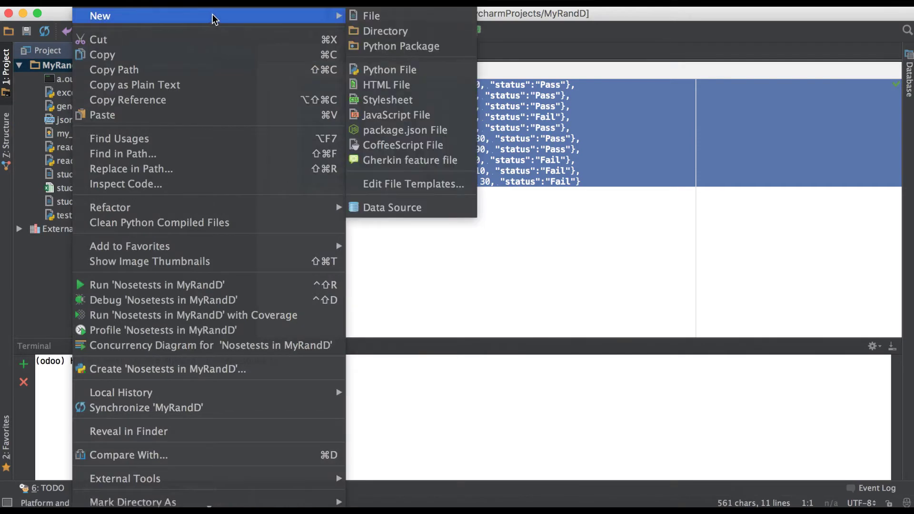
click(400, 69)
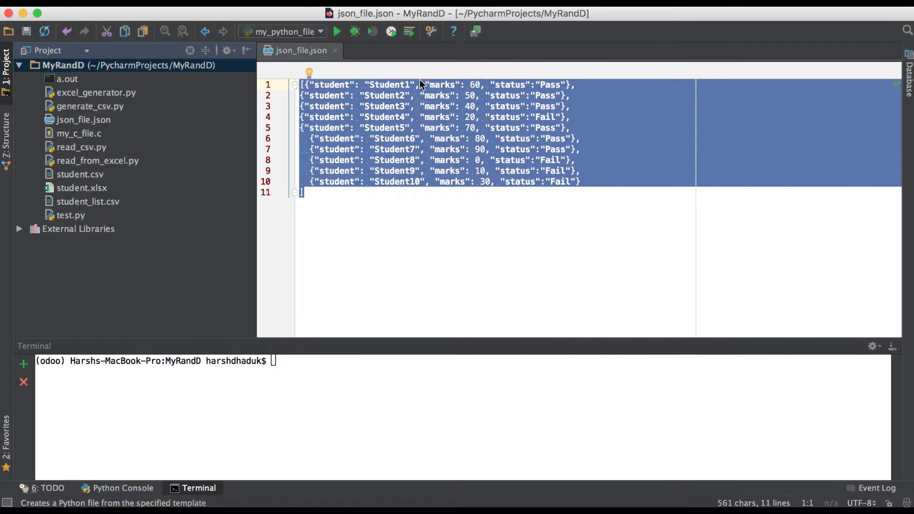
text(json)
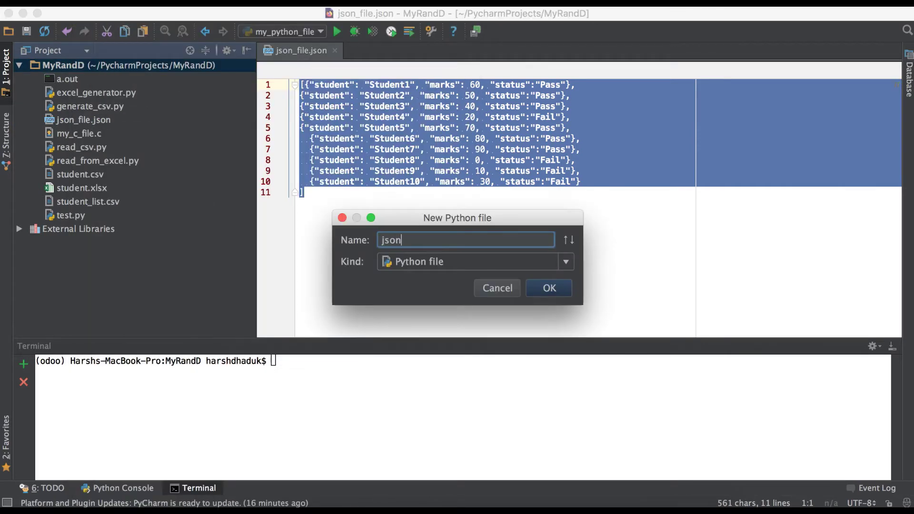
text(_re)
text(ader)
key(Return)
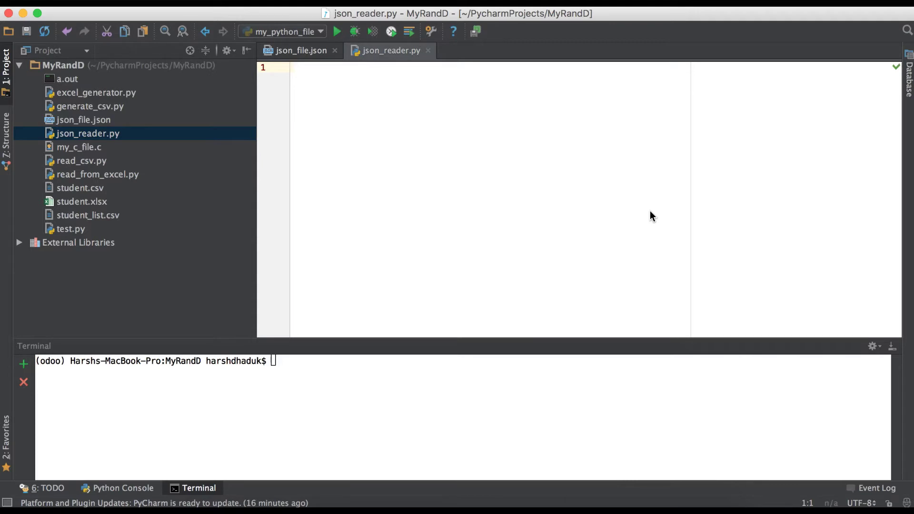
text(import json)
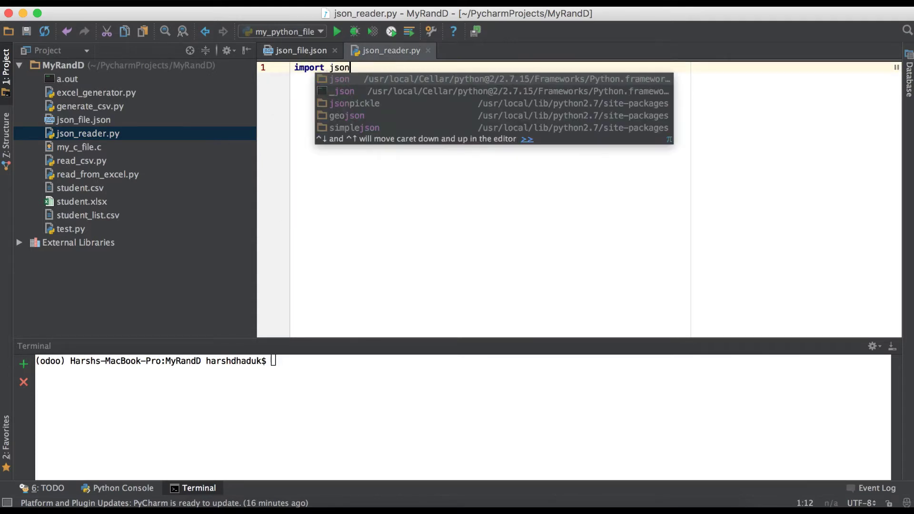
Step: Write 'import json' on line 1 and trim the extra empty lines below it
key(Escape)
key(alt+Up)
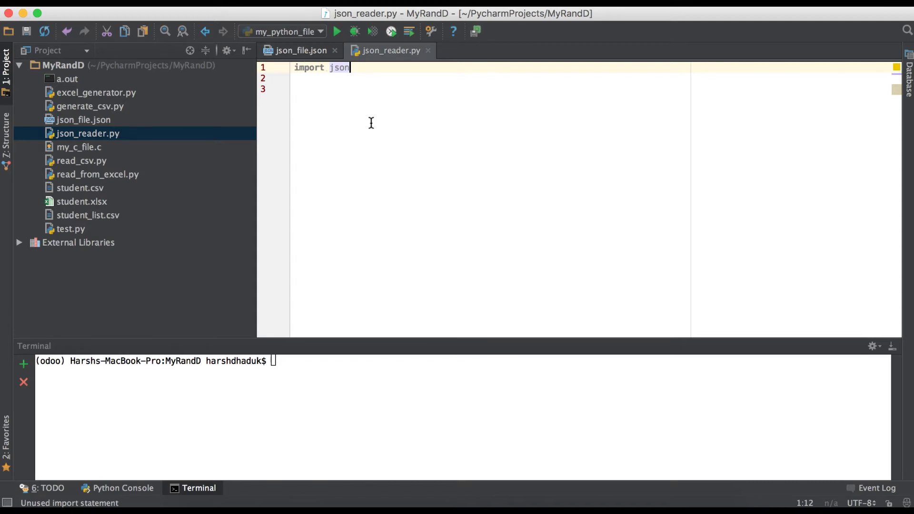
key(Return)
key(Return)
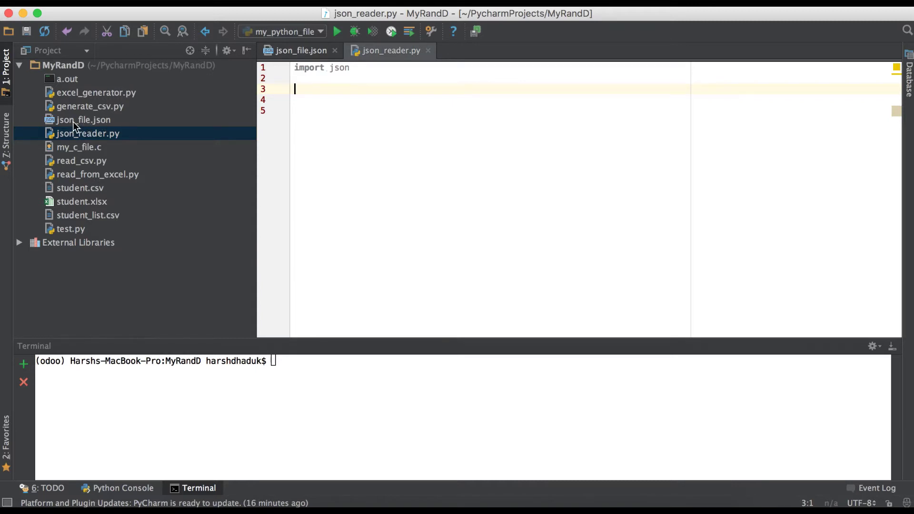
click(426, 119)
key(BackSpace)
key(BackSpace)
text(w)
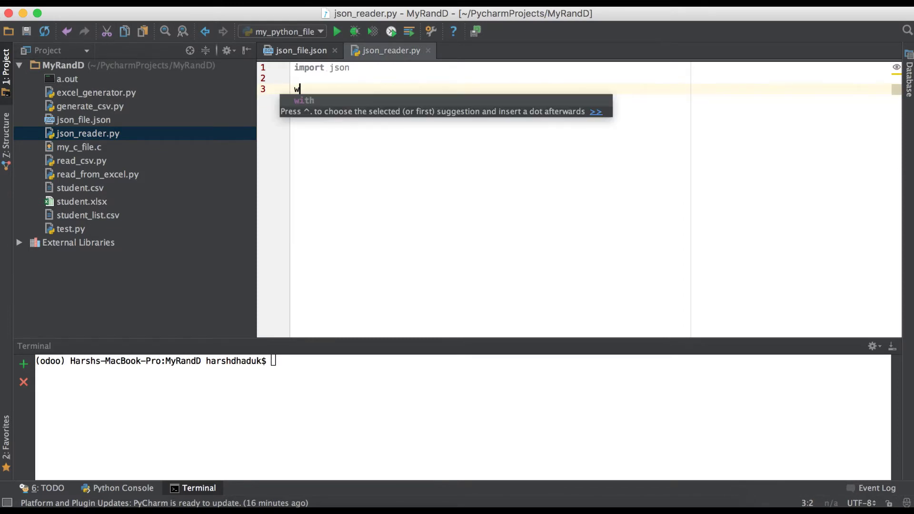
text(ith open(")
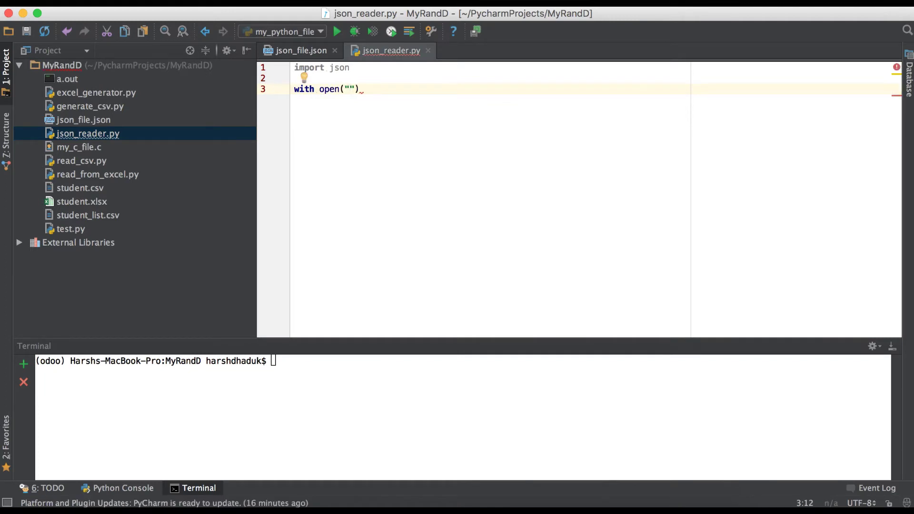
text(json_file.)
text(son)
Step: Write 'with open("json_file.json") as stud:', fixing the misspelled file extension
key(BackSpace)
key(BackSpace)
key(BackSpace)
text(js)
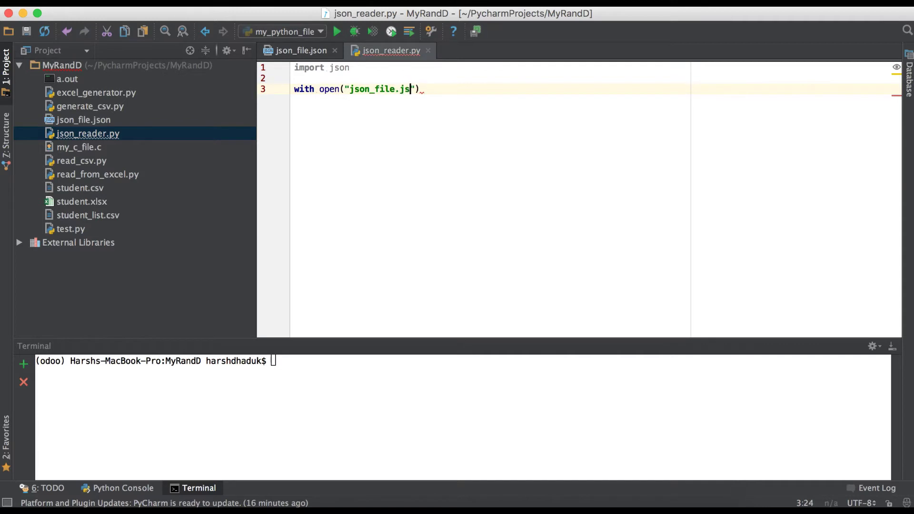
text(on)
key(alt+shift+Left)
key(alt+shift+Left)
key(shift+Left)
key(shift+Right)
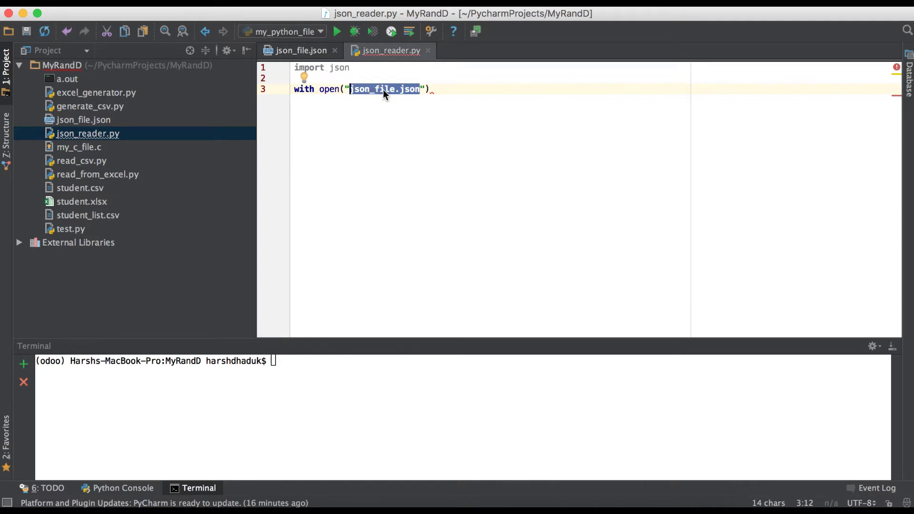
click(433, 89)
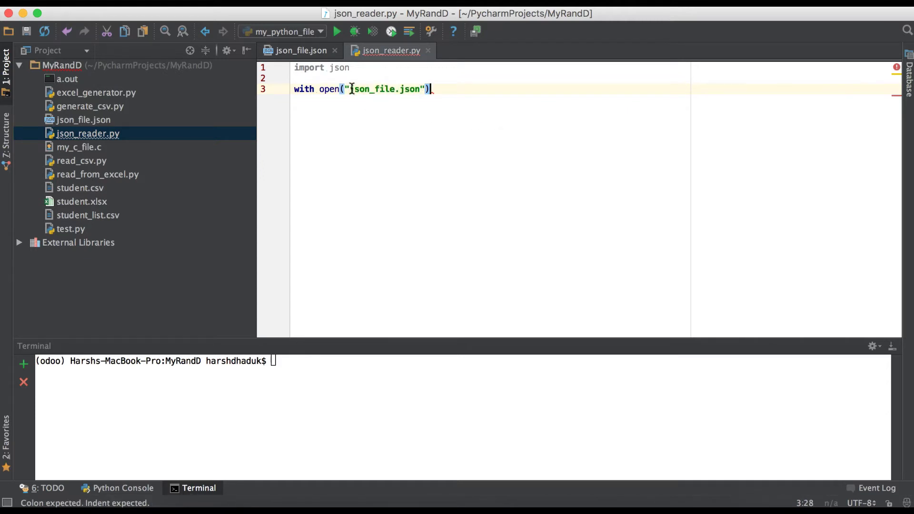
drag(349, 88, 417, 91)
key(Left)
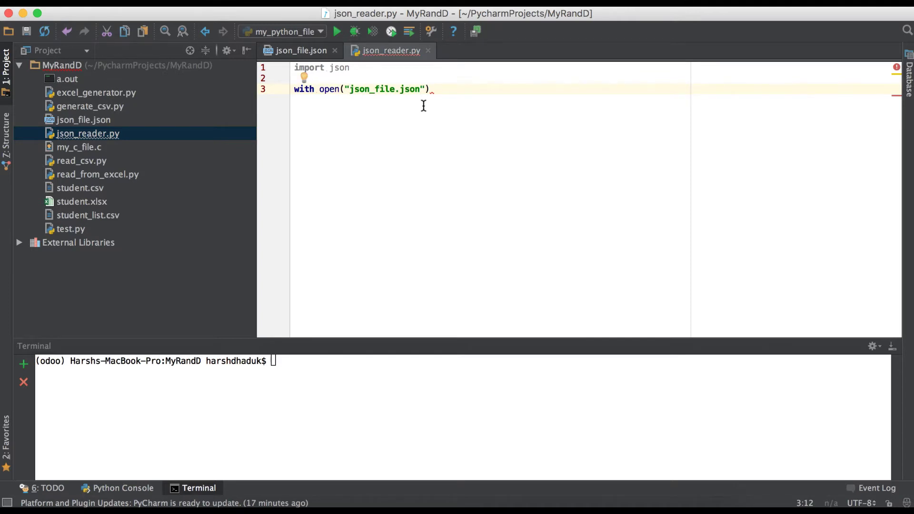
key(alt+shift+Right)
key(alt+shift+Right)
key(alt+shift+Right)
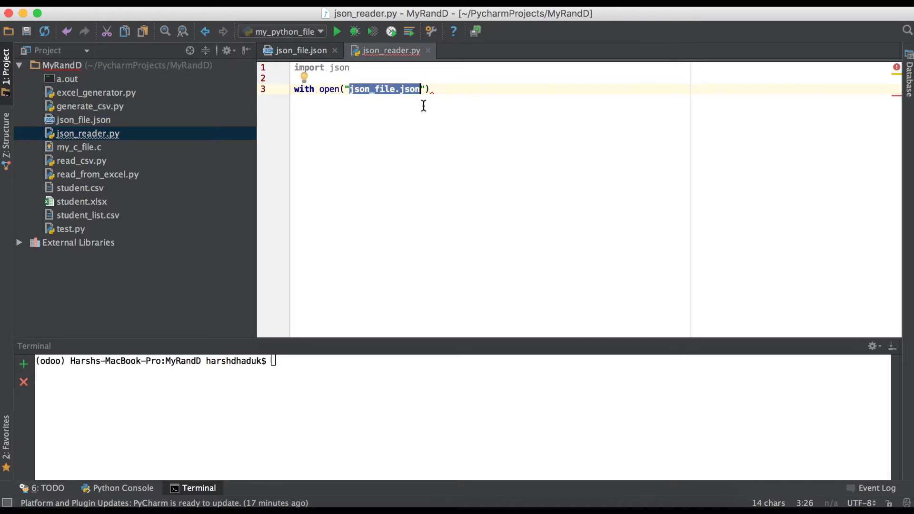
key(Right)
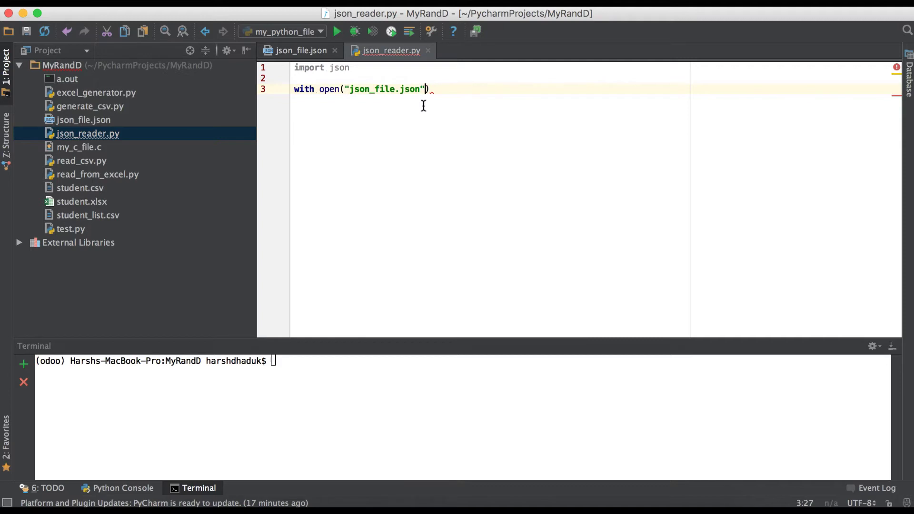
key(Right)
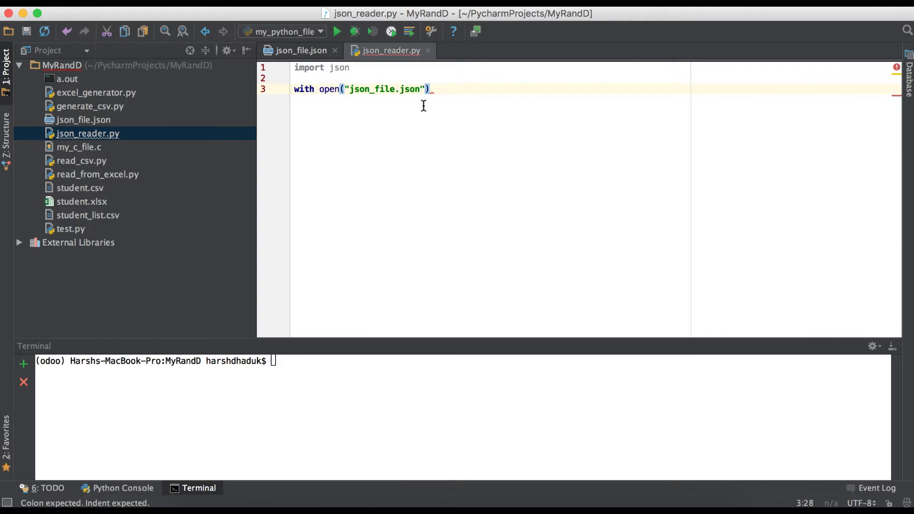
text( as )
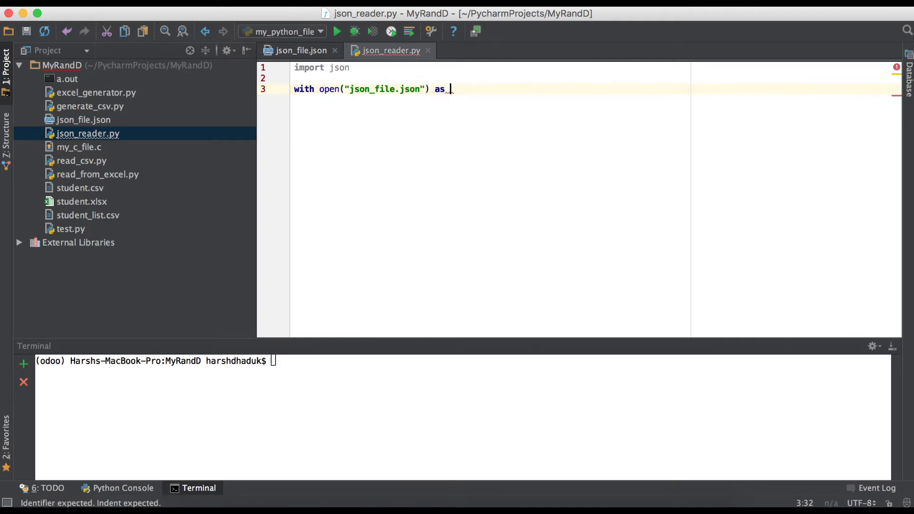
text(stud:)
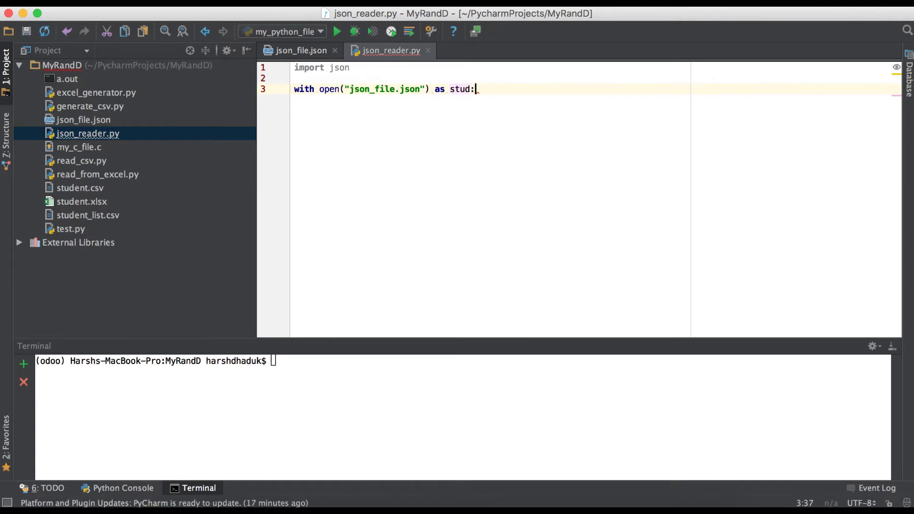
Step: Start the indented with-block body, highlighting json, json_file and stud along the way
key(Return)
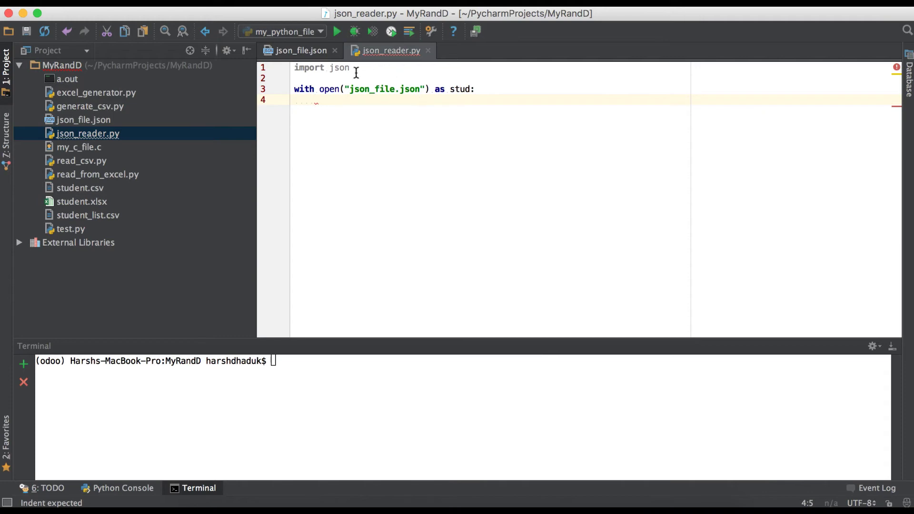
double_click(340, 67)
click(362, 111)
double_click(392, 88)
double_click(459, 89)
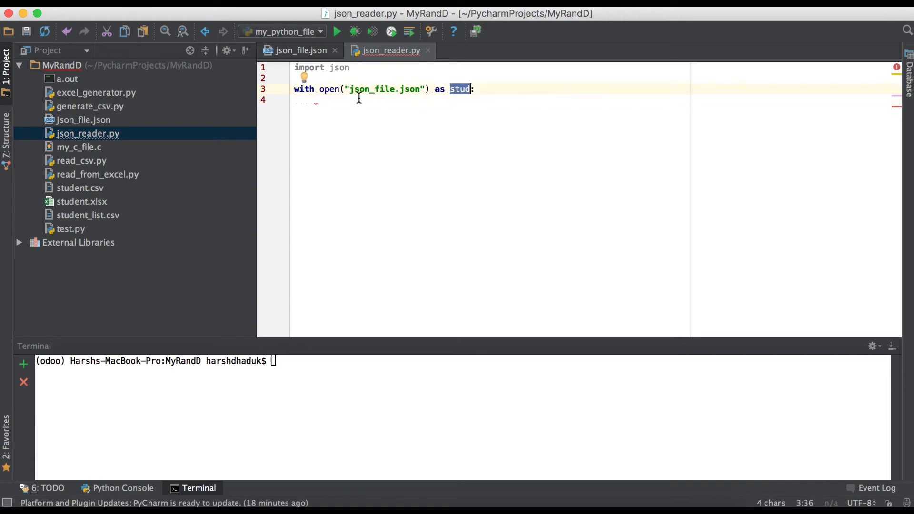
click(357, 100)
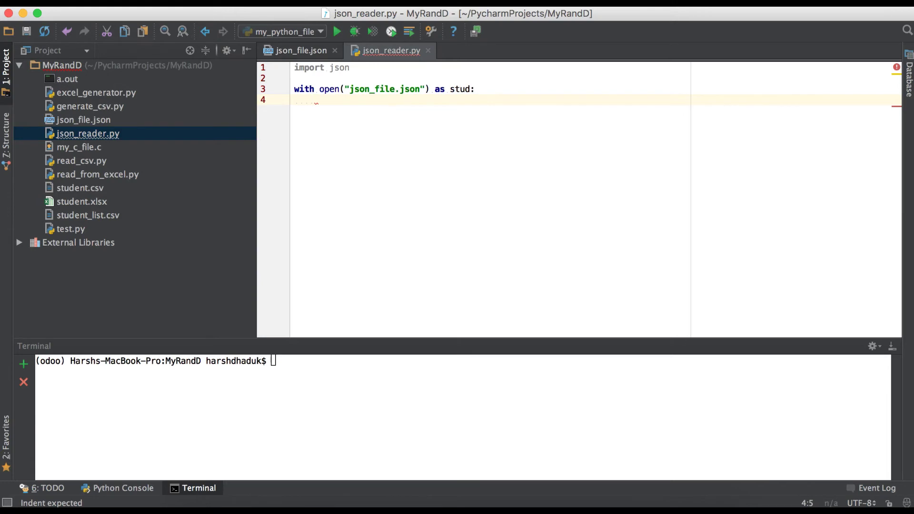
text(student_list )
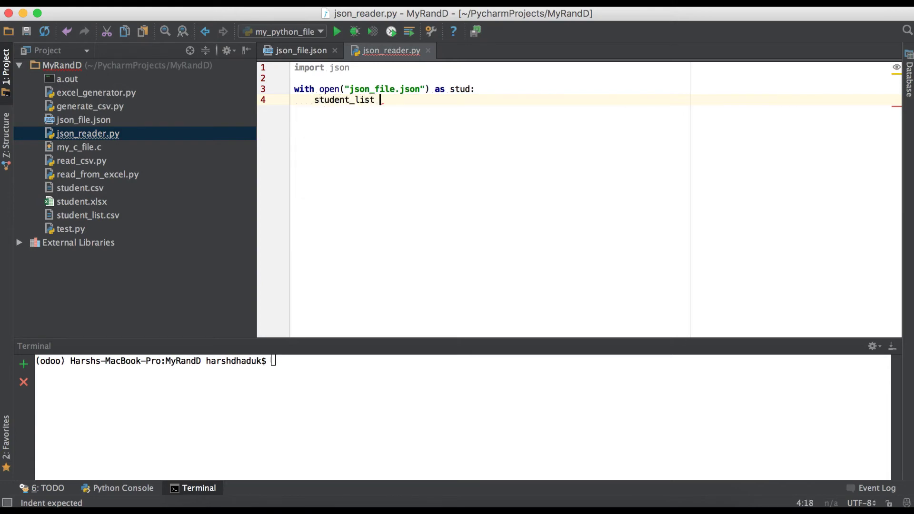
text(= )
text(l)
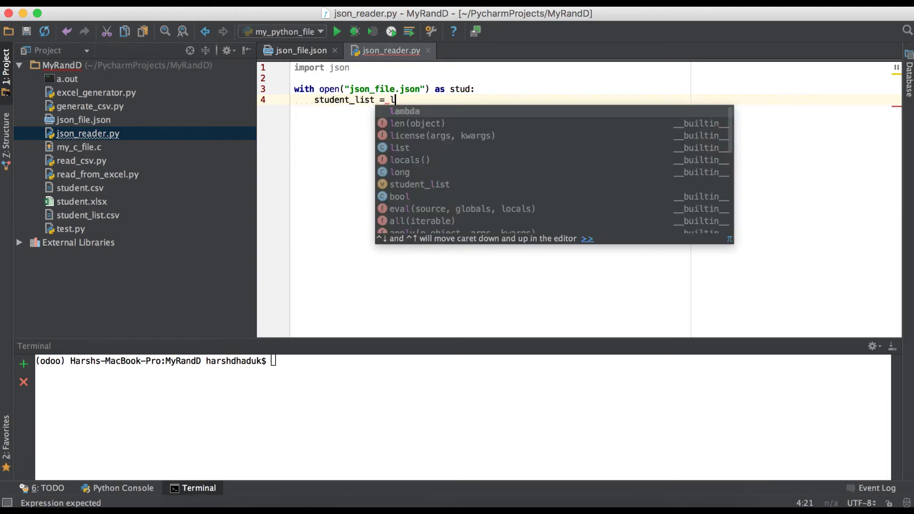
key(BackSpace)
text(json.load)
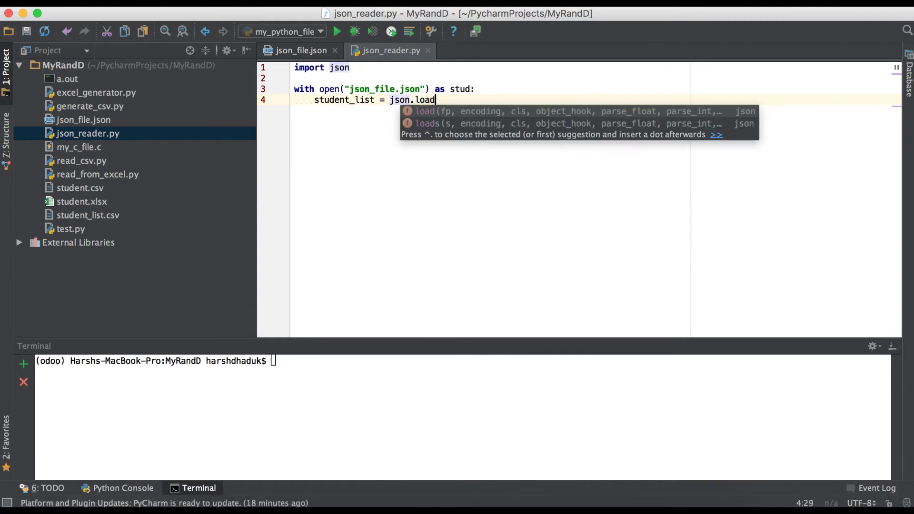
text((stud)
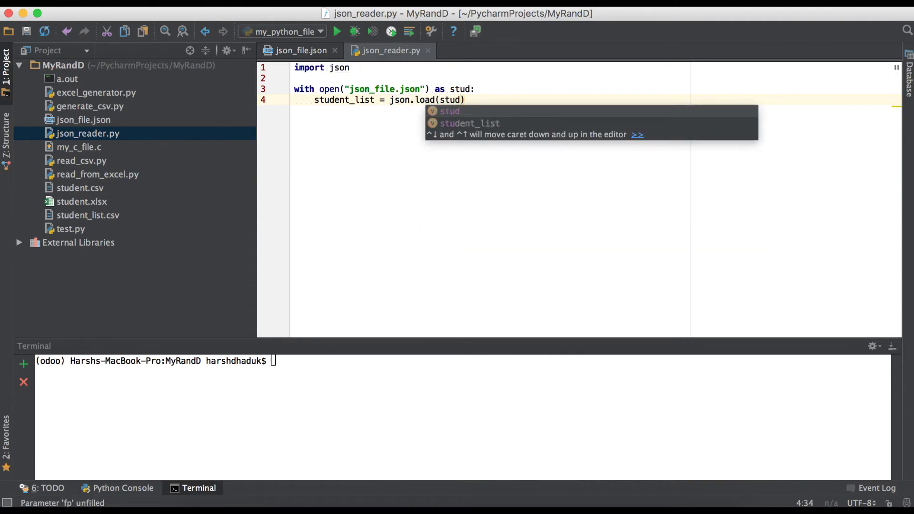
text())
Step: Write 'student_list = json.load(stud)' and print(student_list) below the with block
key(Return)
key(Return)
text(pr)
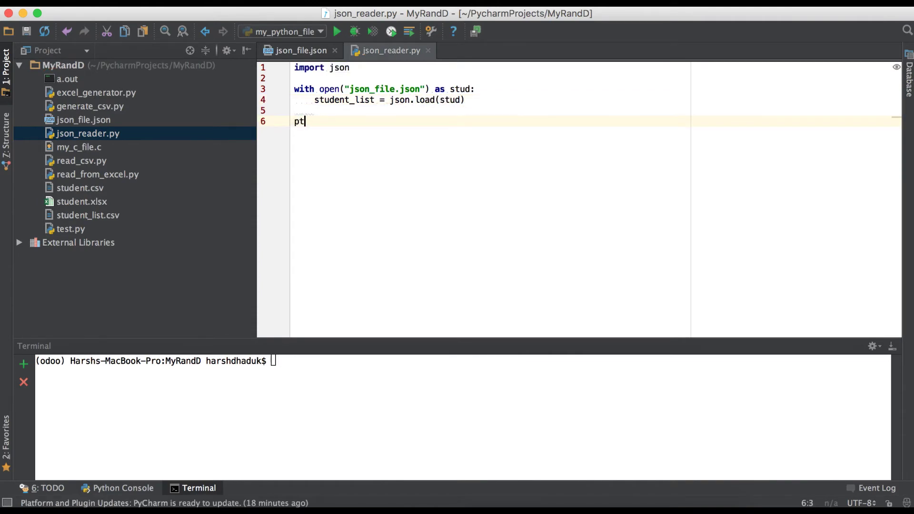
text(int()
text(stud)
key(Down)
key(Return)
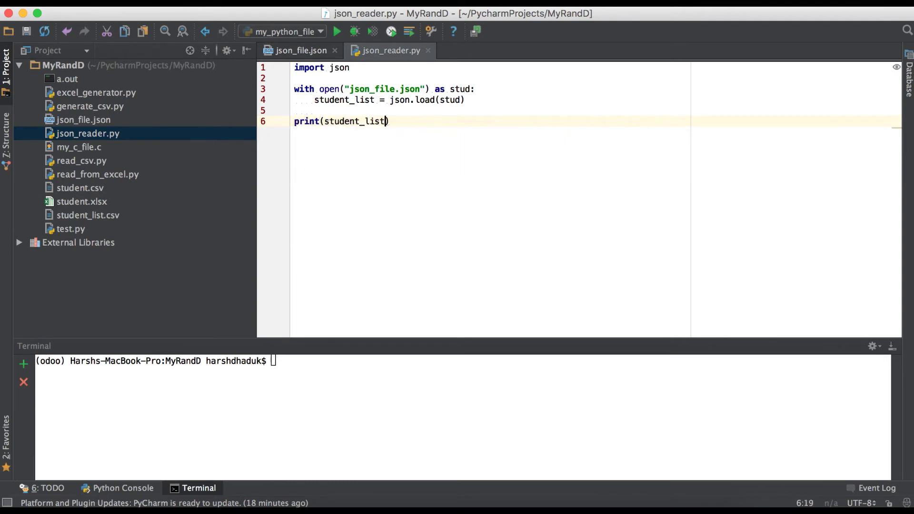
Step: Run 'python json_reader.py' in the Terminal to print all ten student records
click(282, 394)
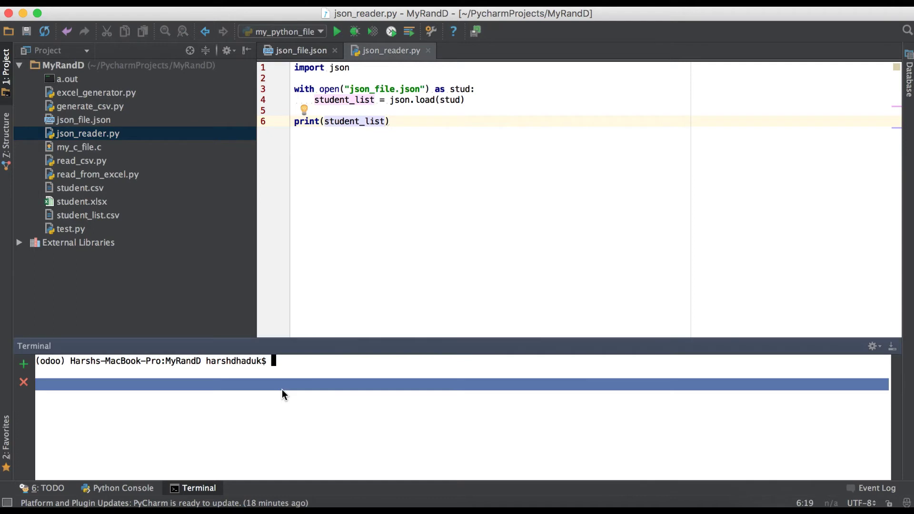
text(p)
text(ython )
text(json_rea)
key(Tab)
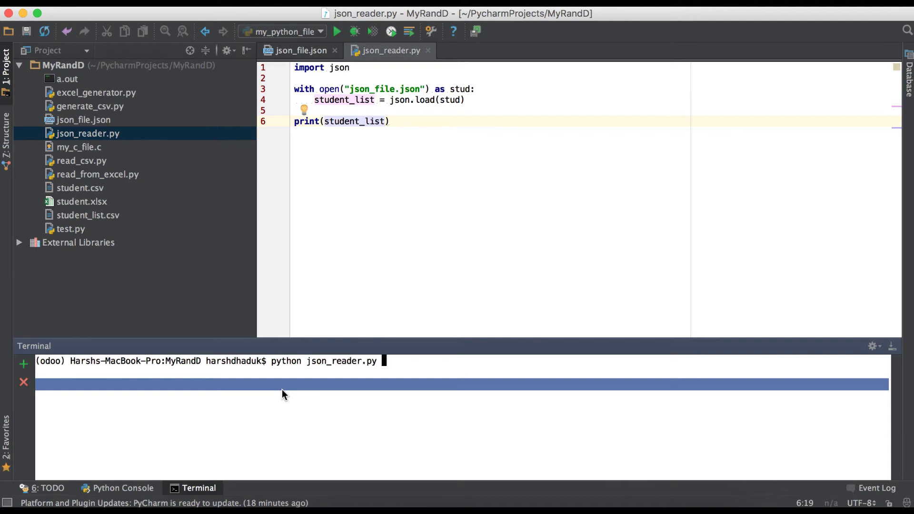
key(Return)
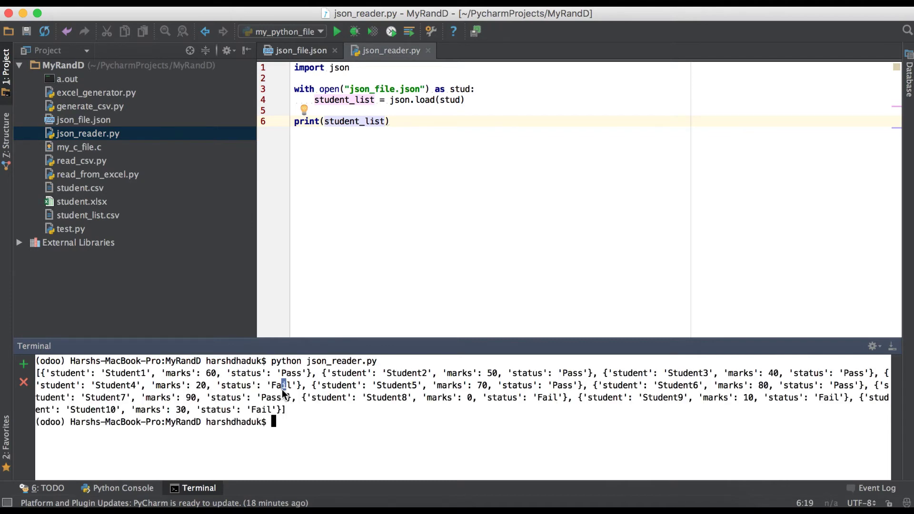
drag(37, 371, 286, 410)
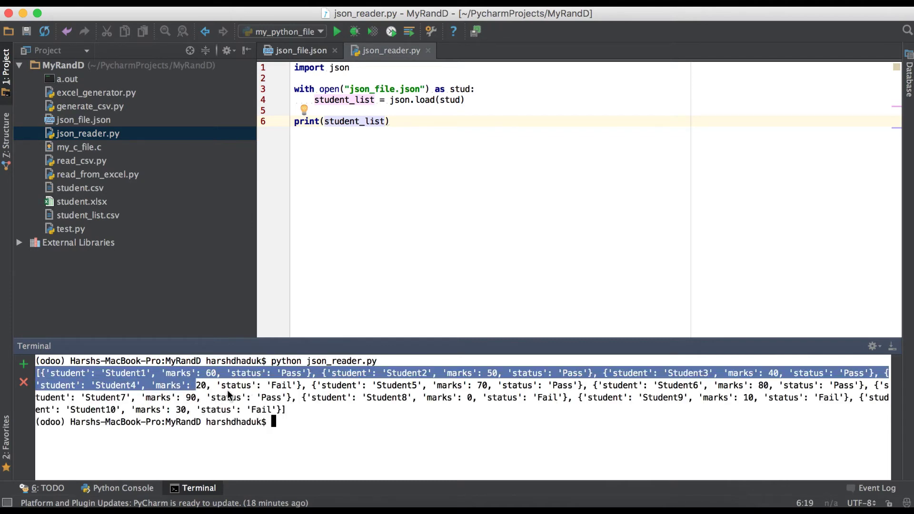
click(291, 410)
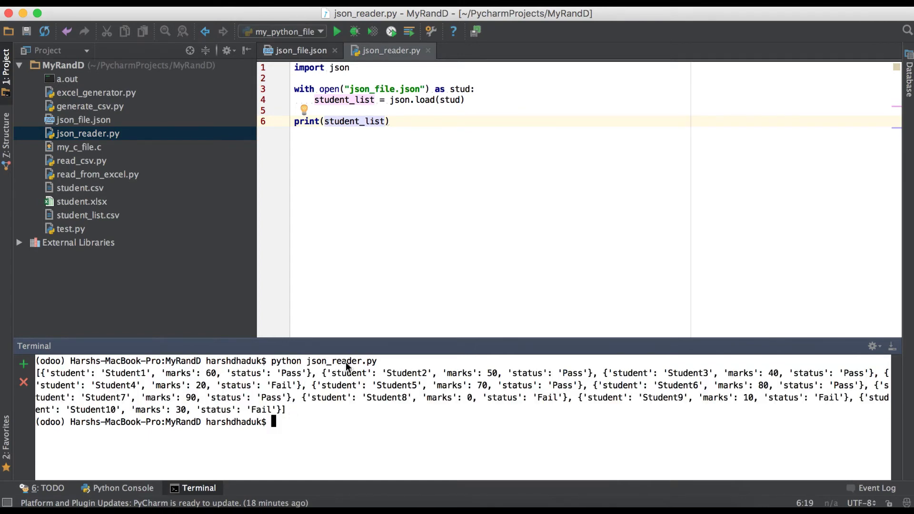
click(407, 123)
key(Return)
text(print()
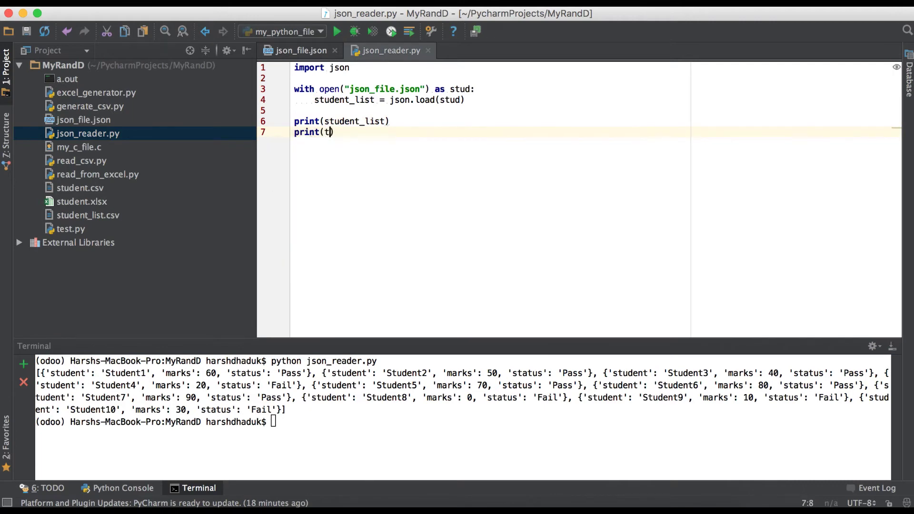
text(type(stud)
Step: Add print(type(student_list)) on line 7 and rerun json_reader.py in the Terminal
key(Escape)
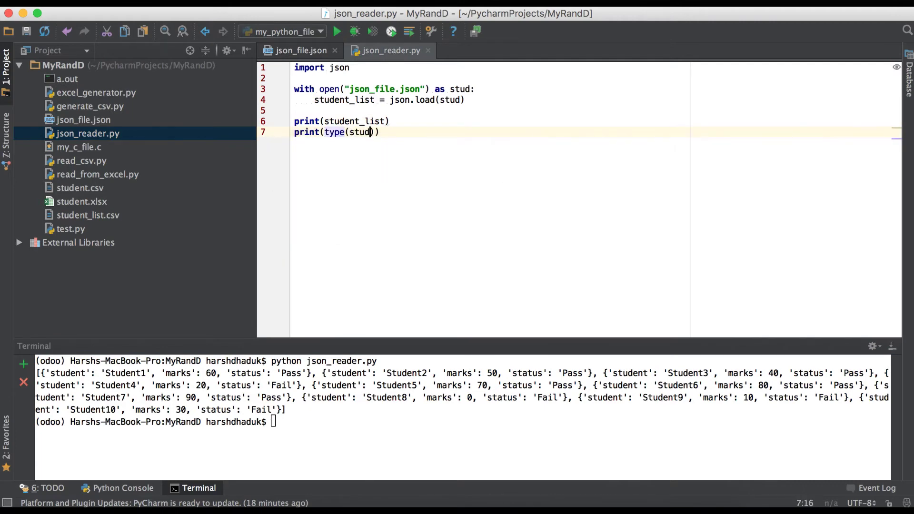
text(e)
key(Tab)
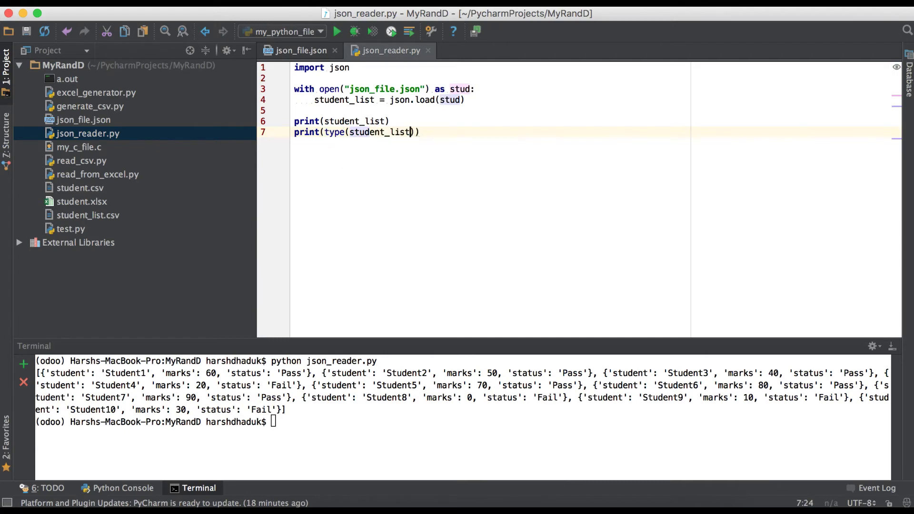
click(332, 411)
key(Up)
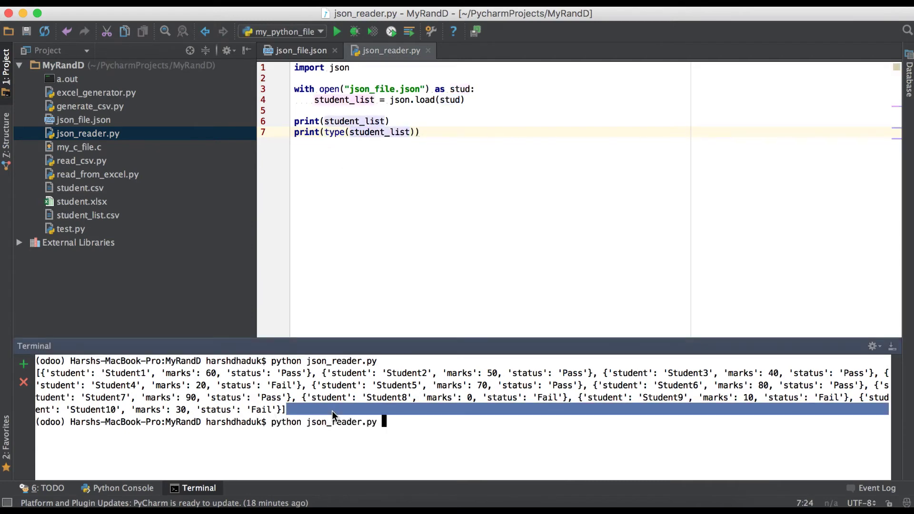
key(Return)
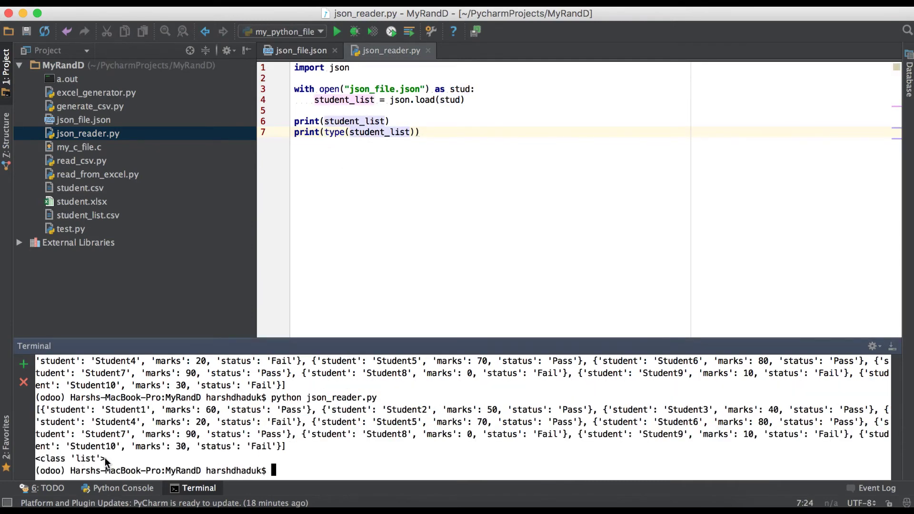
Step: Select the <class 'list'> output line, then start a new line after line 7
drag(105, 458, 43, 470)
click(63, 458)
triple_click(63, 458)
click(175, 445)
click(446, 135)
key(Return)
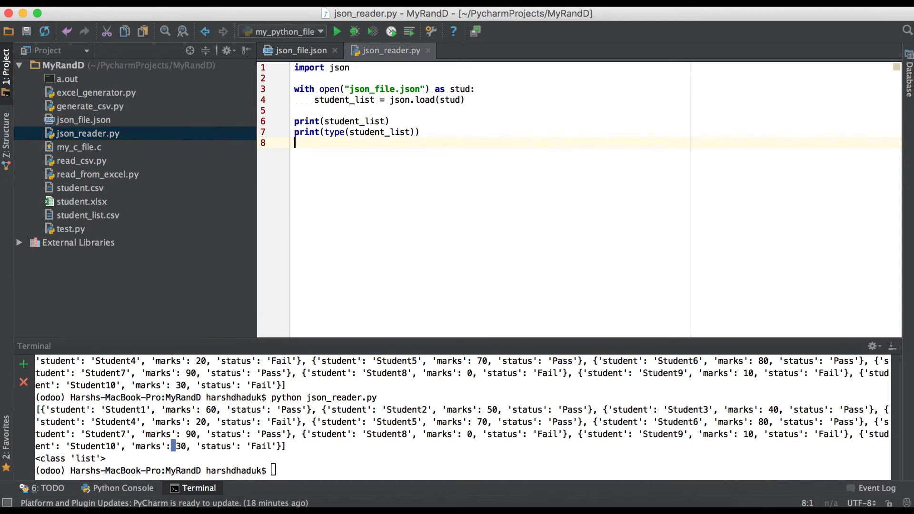
Step: Insert a 'for student in student_list:' loop line above the print statements
key(Return)
key(Up)
key(Up)
key(Up)
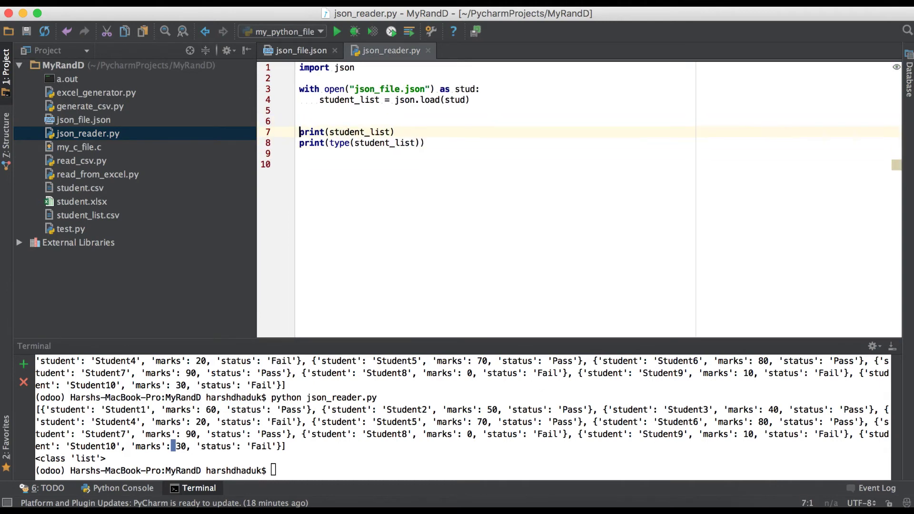
key(Return)
text(for )
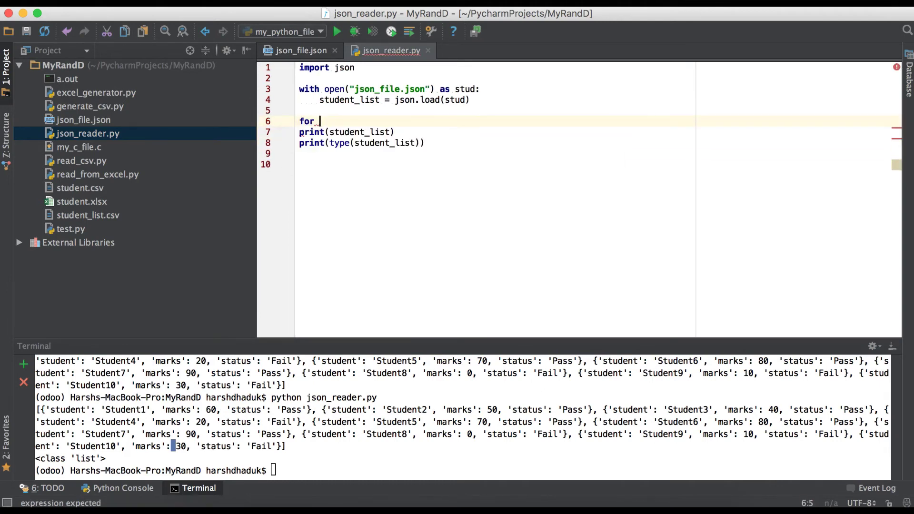
text(student_)
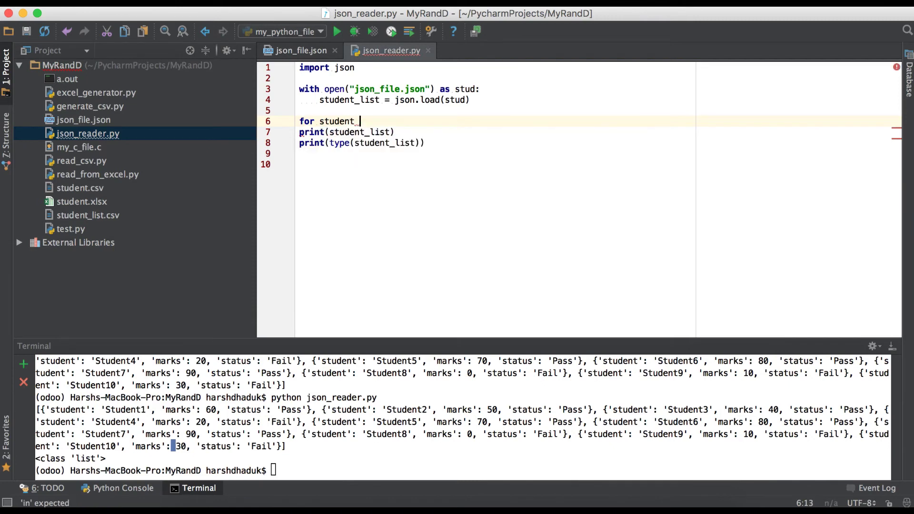
text( i)
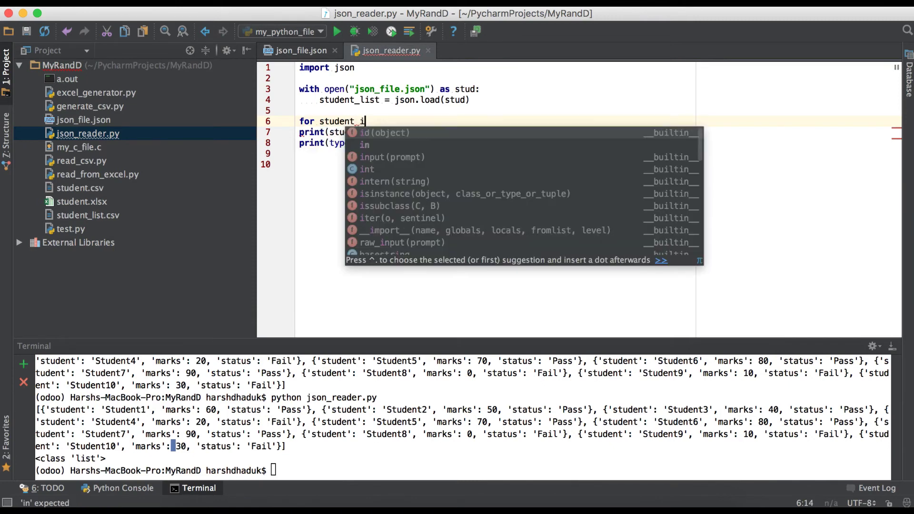
text(n stu)
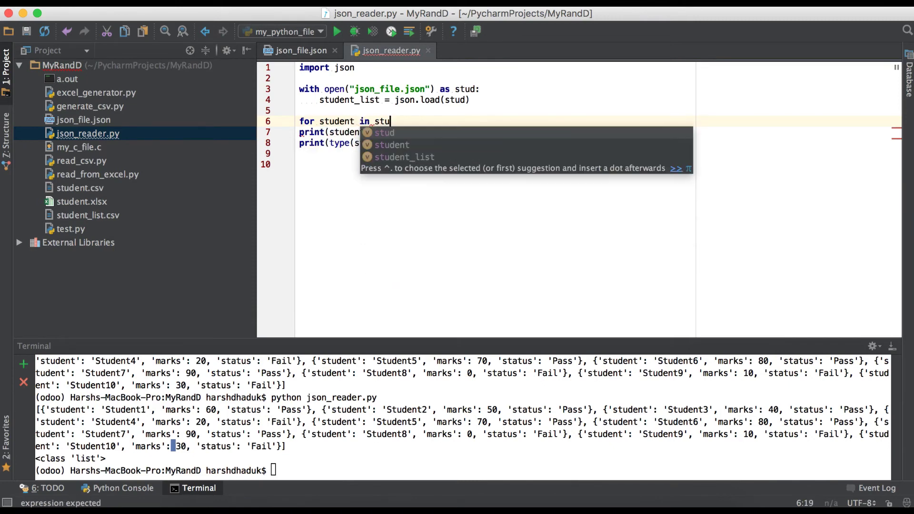
key(Down)
key(Down)
key(Return)
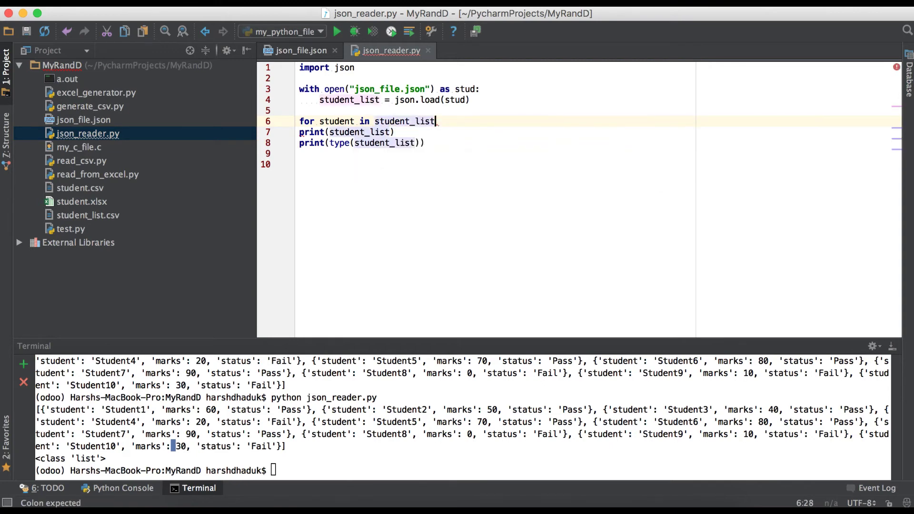
text(:)
Step: Indent the print lines into the loop and delete the print(type(...)) line
key(Down)
key(shift+Down)
key(shift+End)
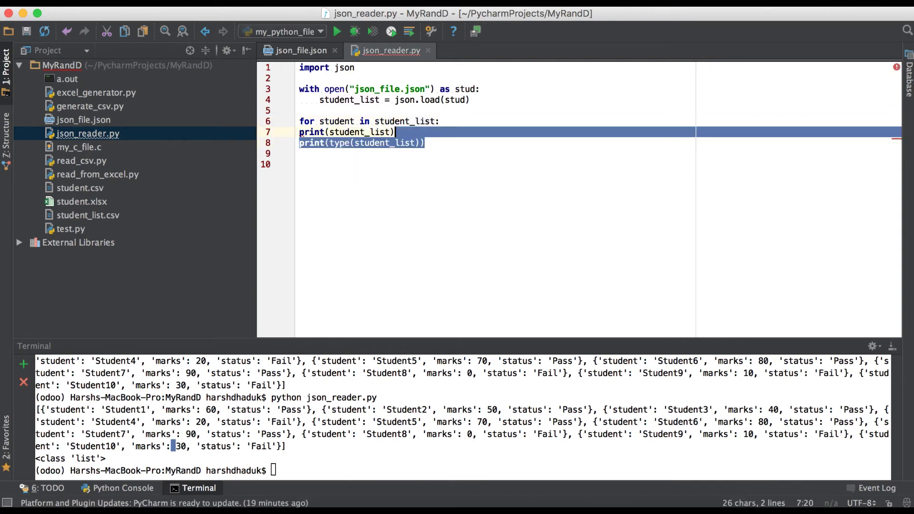
key(Tab)
key(Down)
key(Home)
key(shift+End)
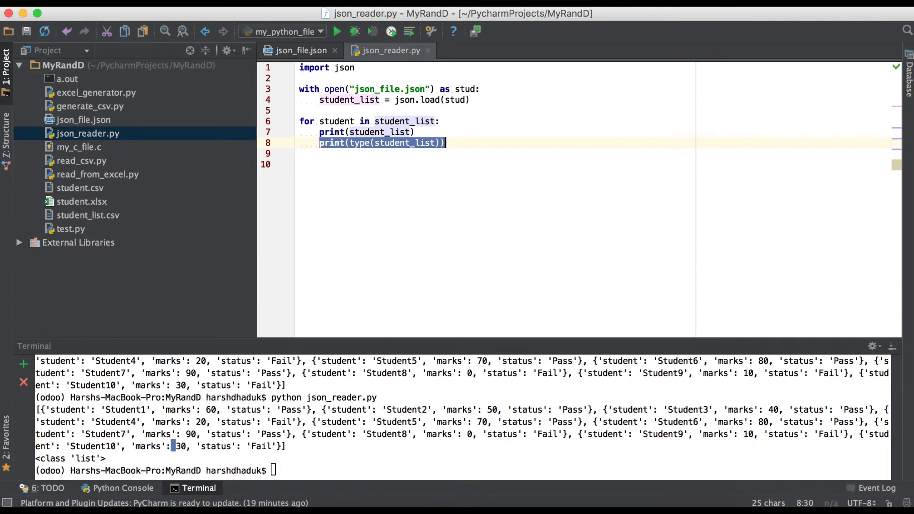
key(BackSpace)
key(Up)
key(ctrl+Left)
key(ctrl+Left)
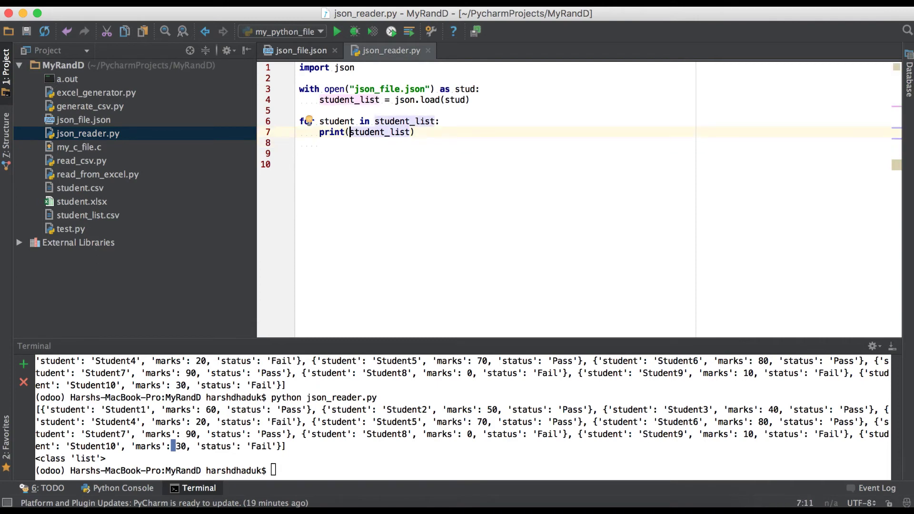
text("Student )
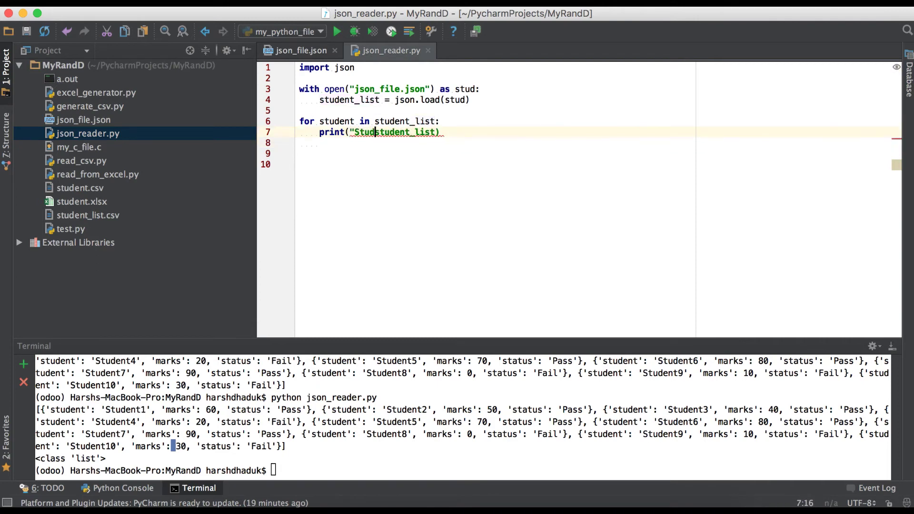
text(is {})
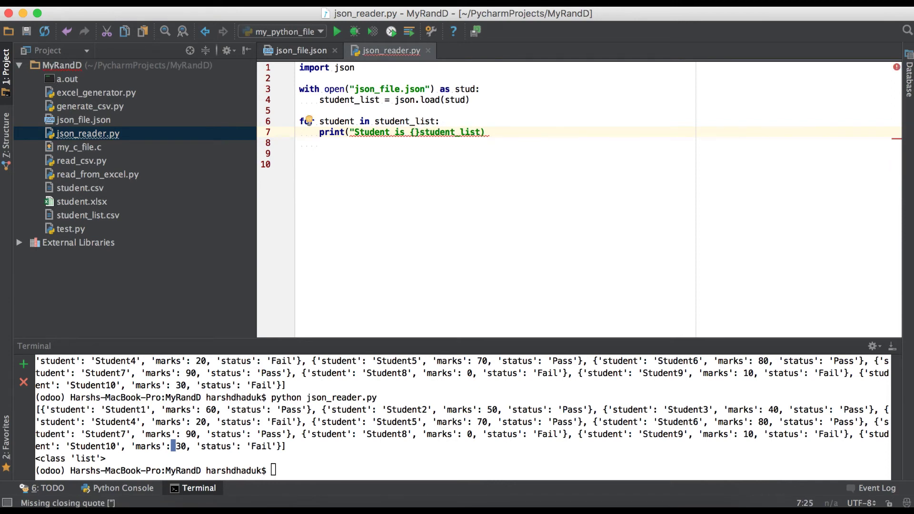
text( ")
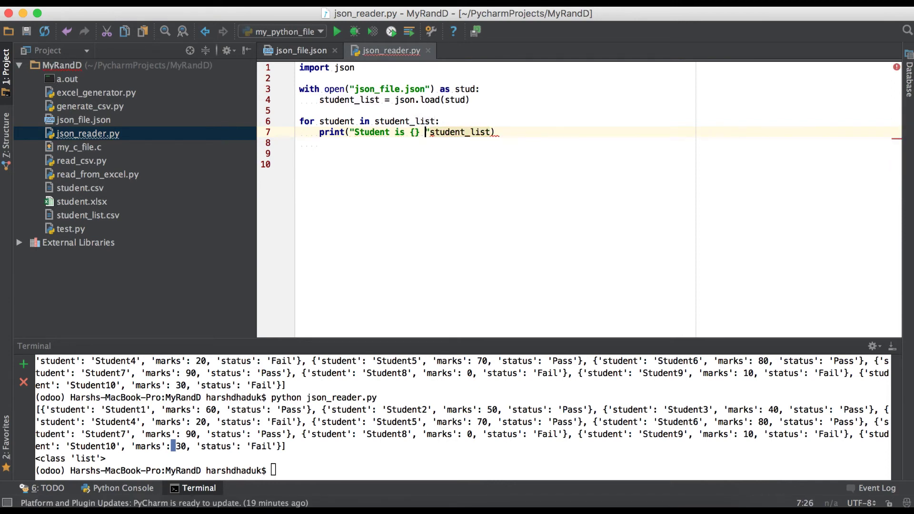
text(and having )
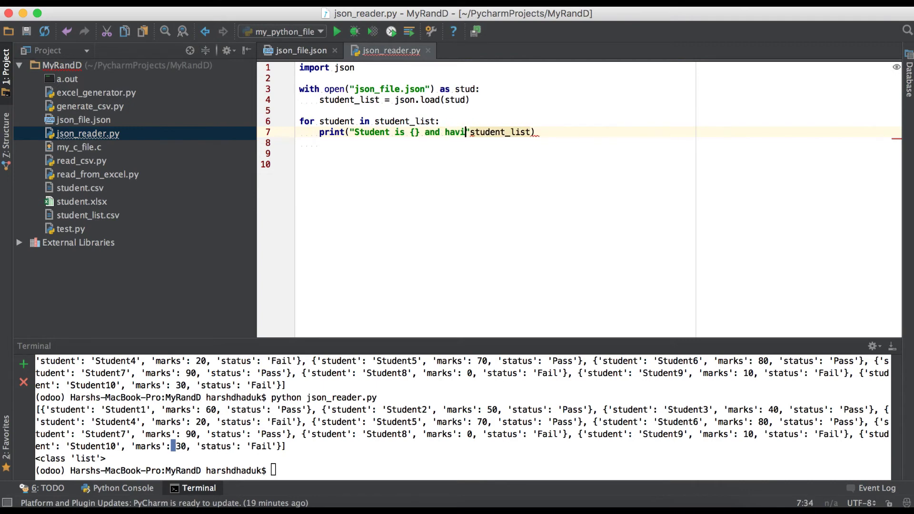
text(mark)
Step: Print 'Student is {} and having total marks {} with {} status' using student's student, marks and status values
key(BackSpace)
key(BackSpace)
key(BackSpace)
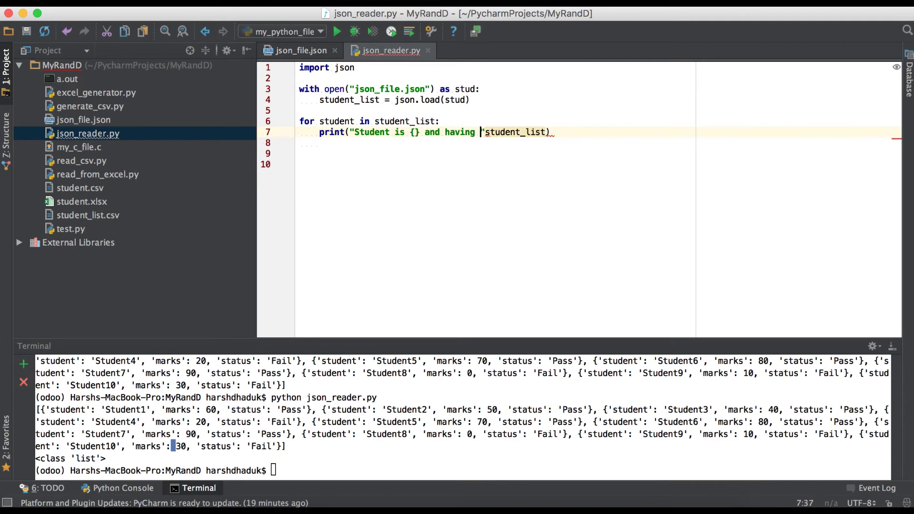
text(total marks {} )
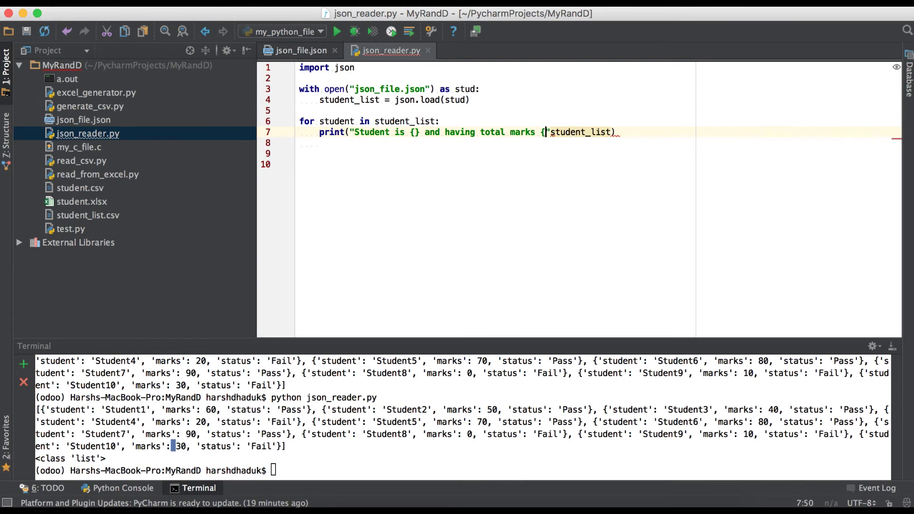
text(with )
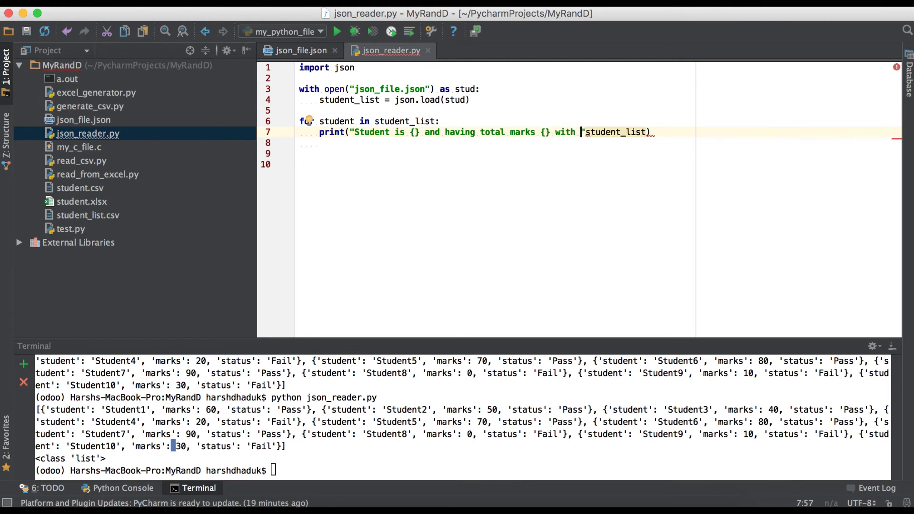
text({} status)
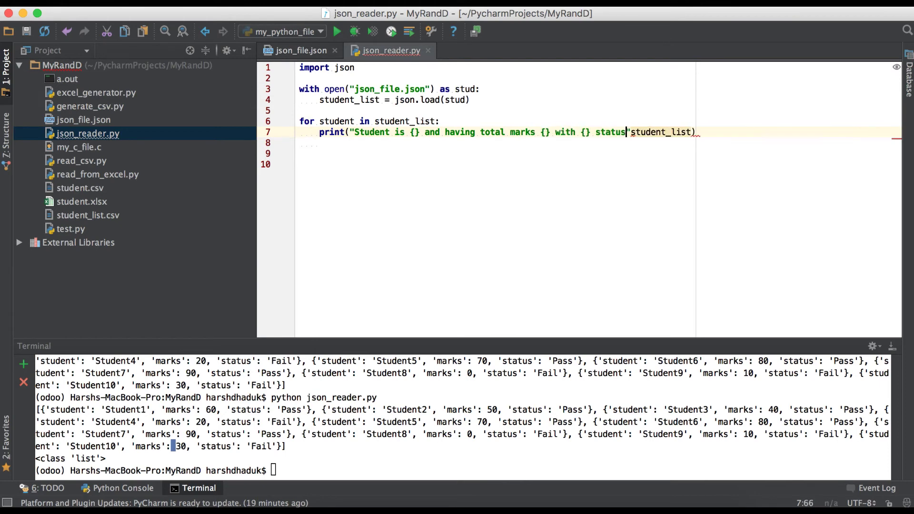
key(Return)
text(.format()
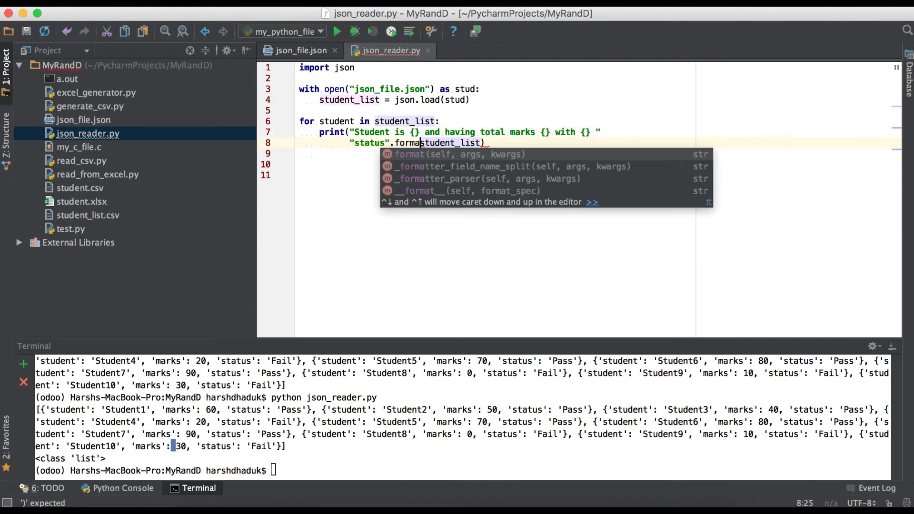
key(End)
text())
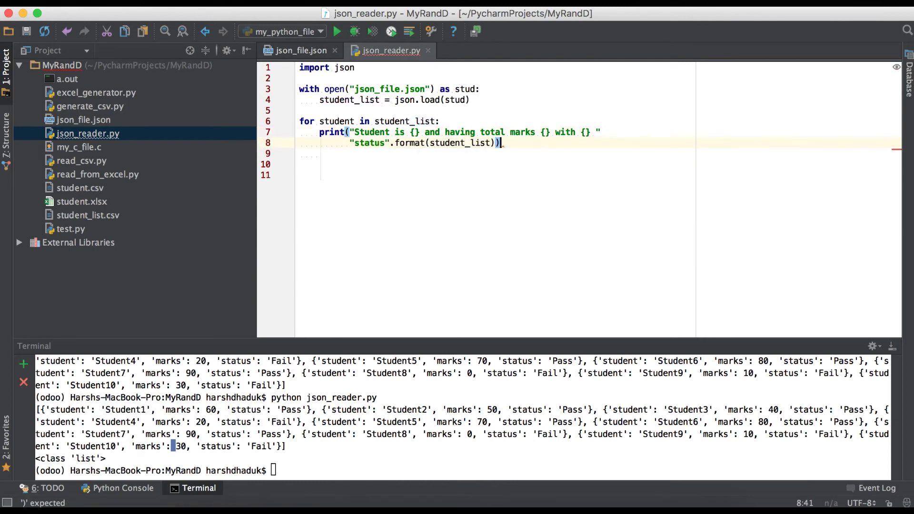
key(Left)
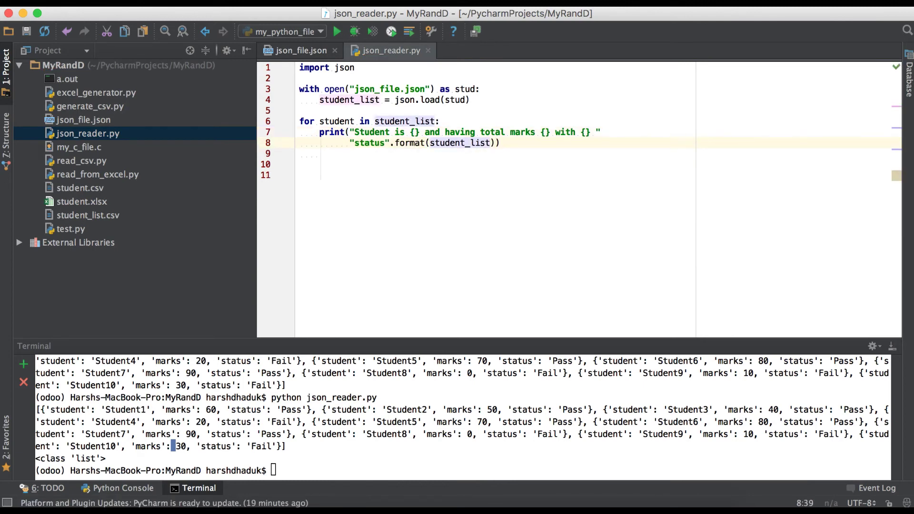
key(BackSpace)
key(BackSpace)
key(BackSpace)
text([)
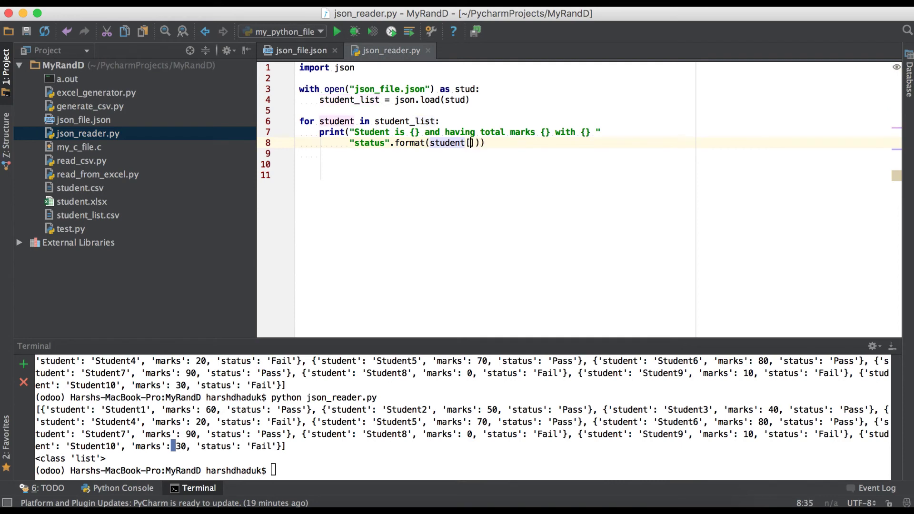
text('stu)
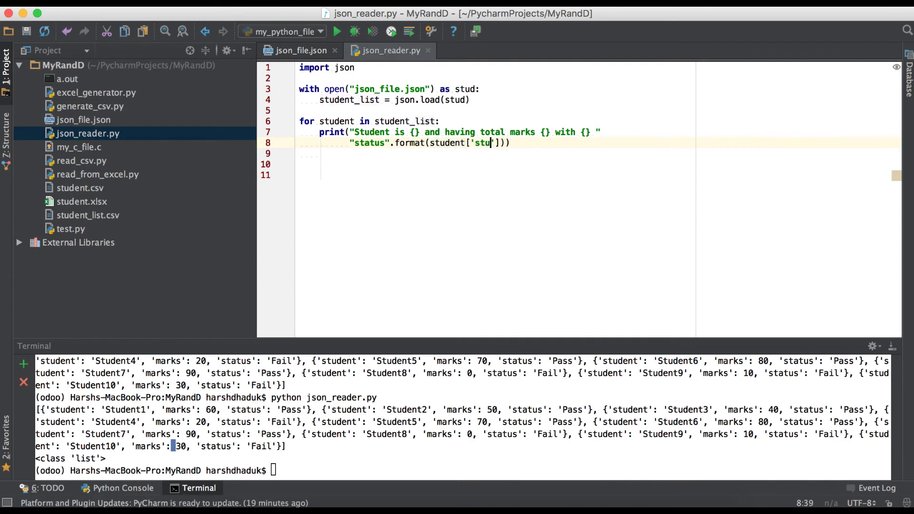
text(dent)
key(Right)
key(Right)
text(, student)
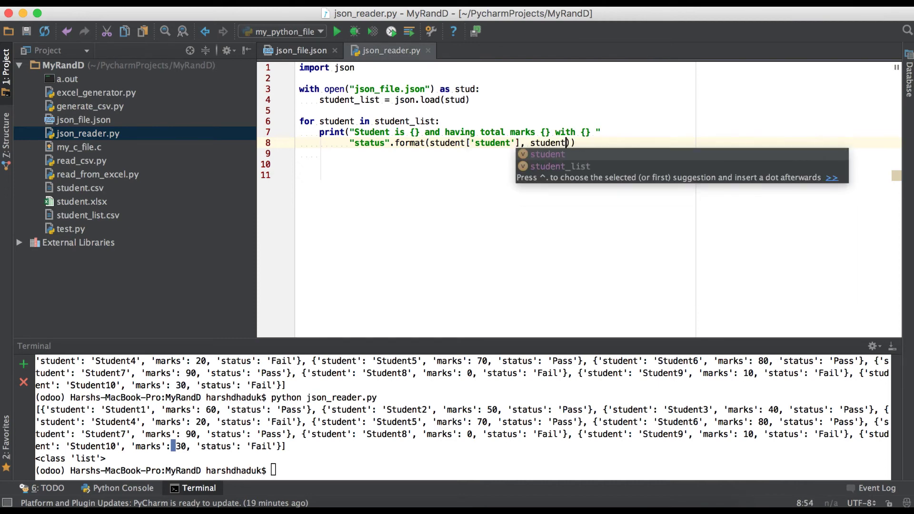
text(['marks)
key(Right)
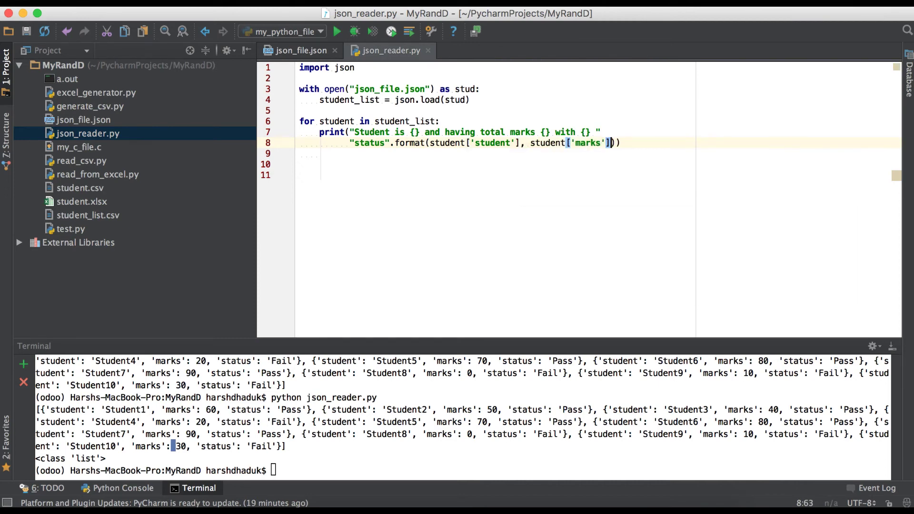
key(Right)
text(, student)
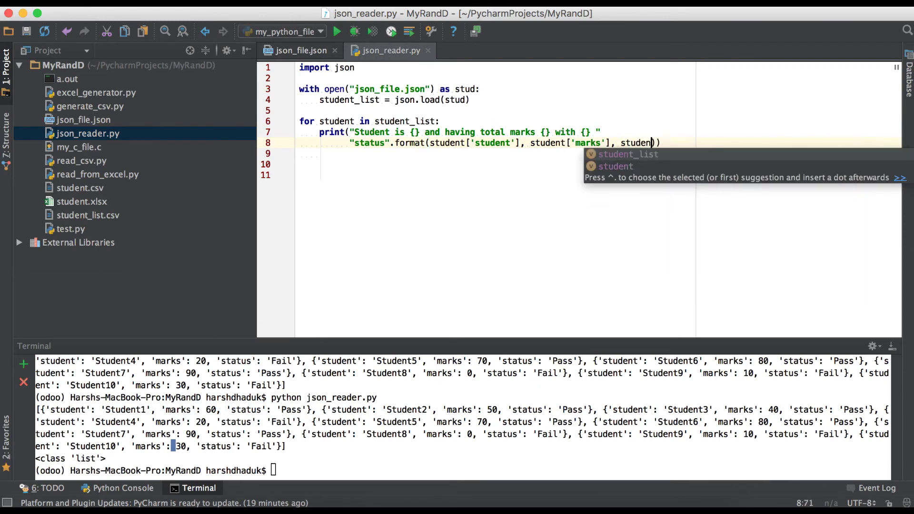
text([ 'status)
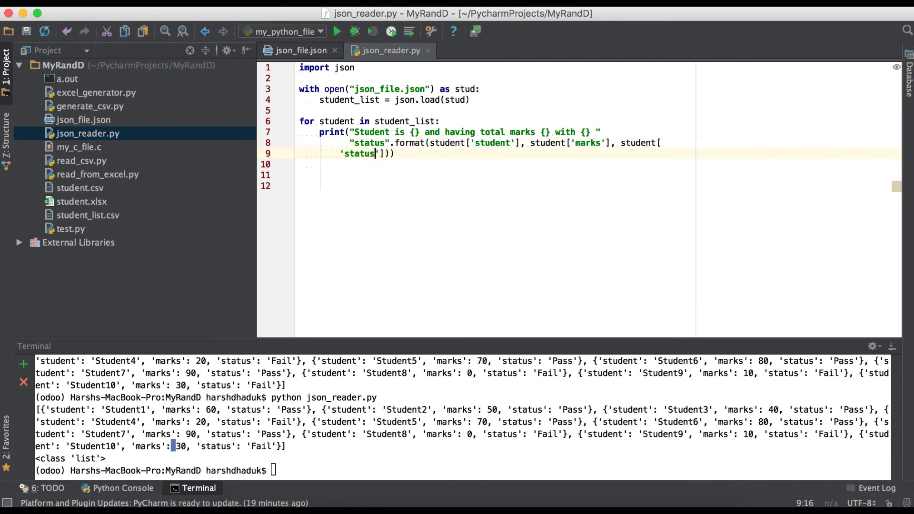
click(375, 398)
Step: Rerun python json_reader.py and highlight the first formatted output line
key(Up)
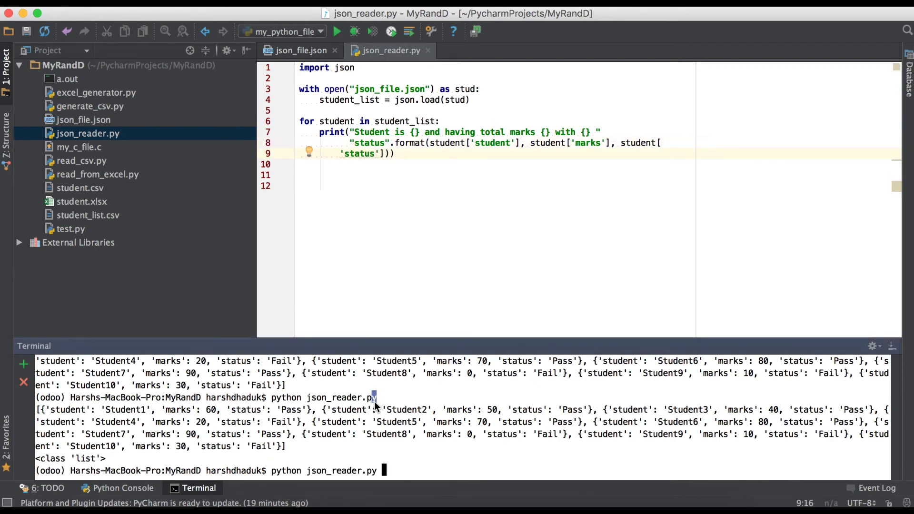
key(Return)
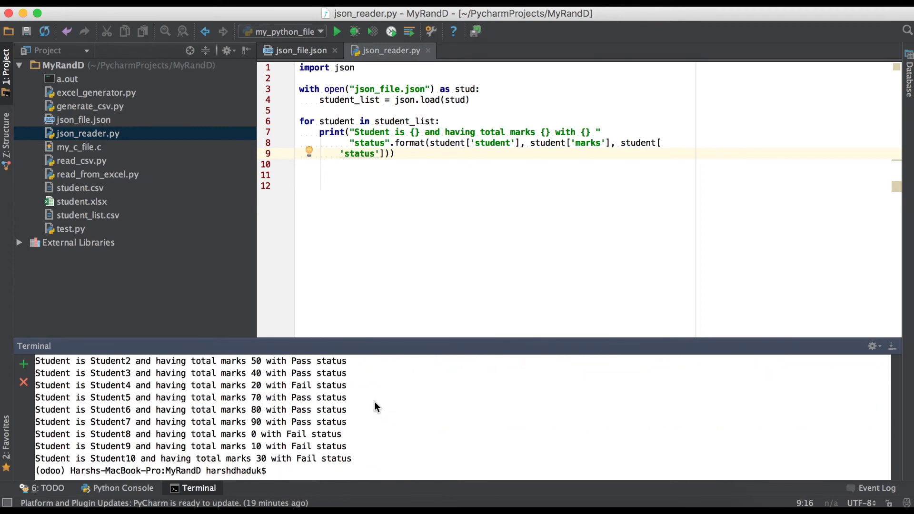
scroll(374, 406, up, 3)
scroll(374, 407, down, 2)
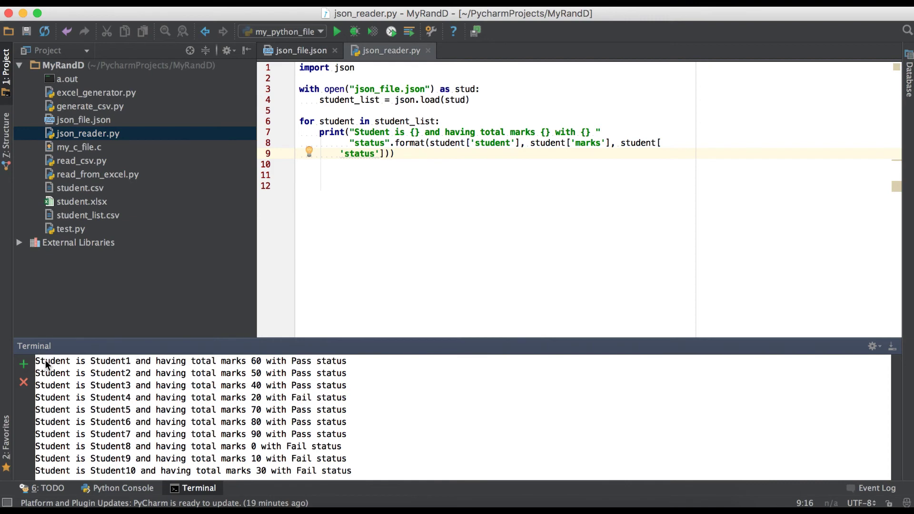
drag(36, 361, 158, 363)
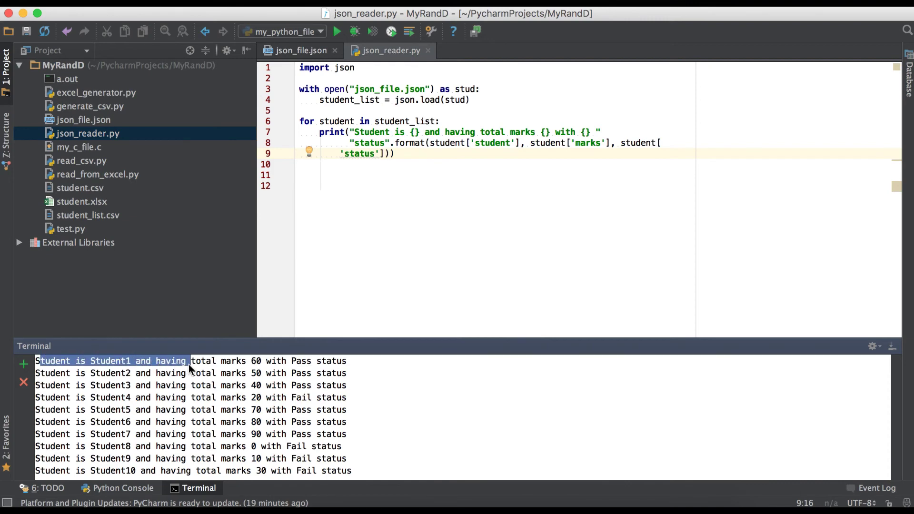
Step: Insert 'name' after 'Student' and rerun, checking Student3's name, marks and Pass status
click(398, 133)
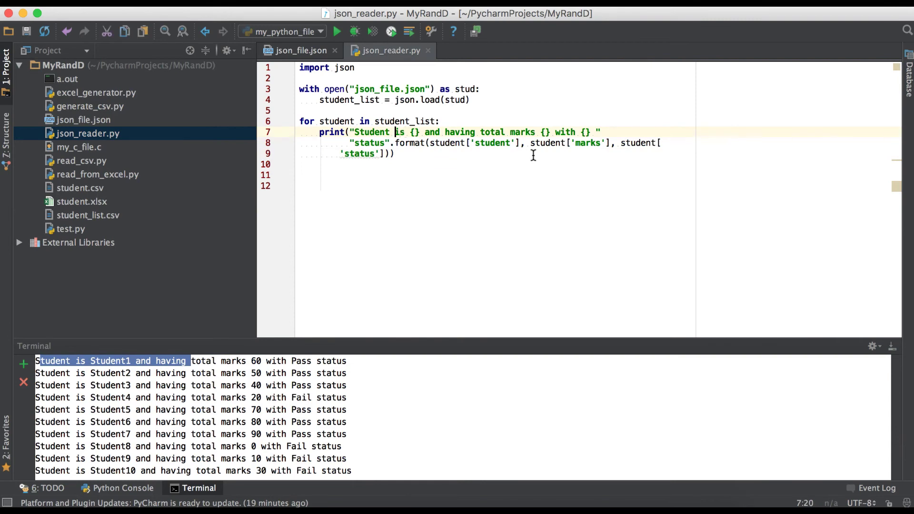
text(nae )
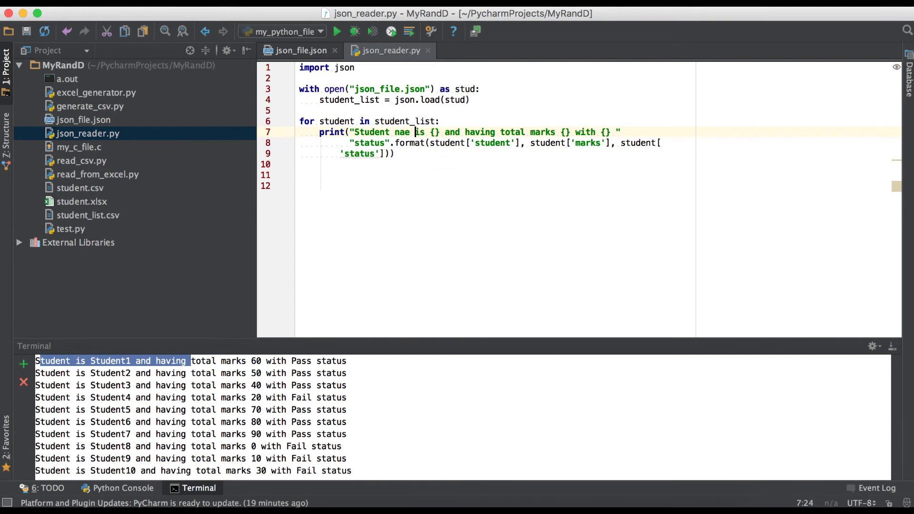
text(m)
click(420, 400)
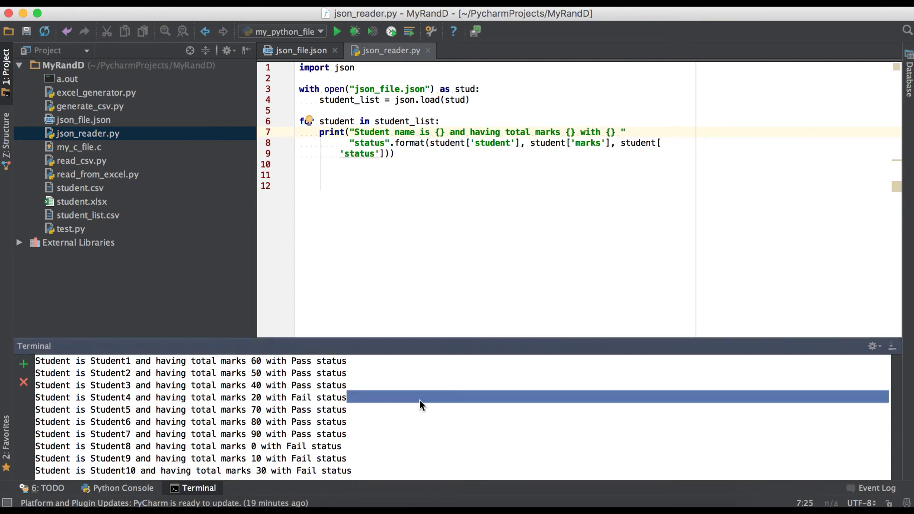
key(Up)
key(Return)
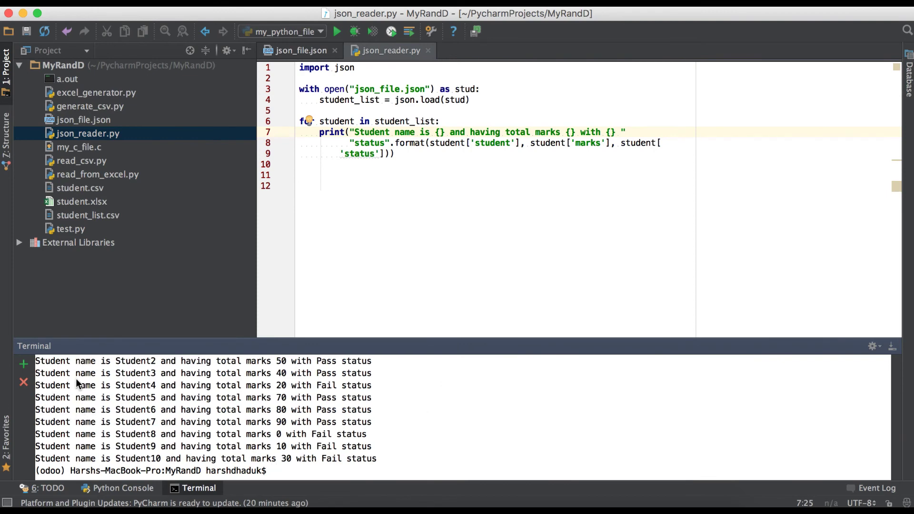
double_click(136, 373)
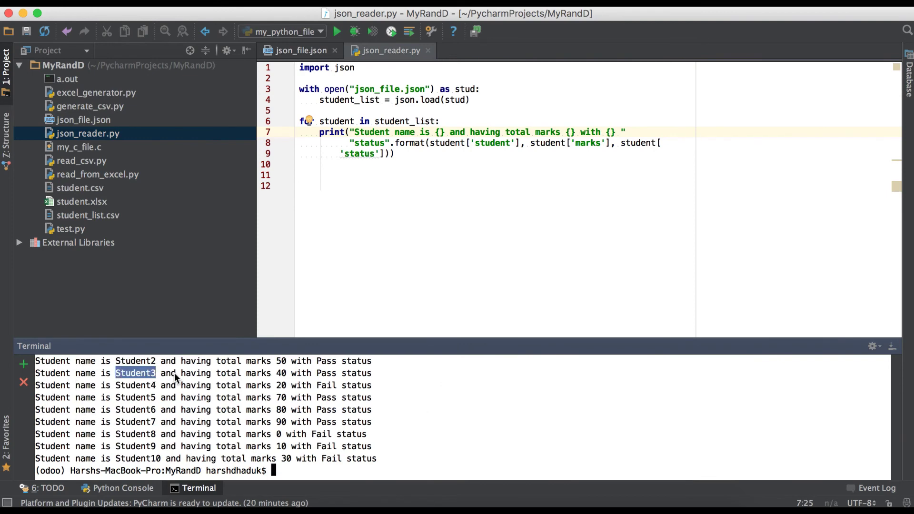
drag(186, 374, 281, 374)
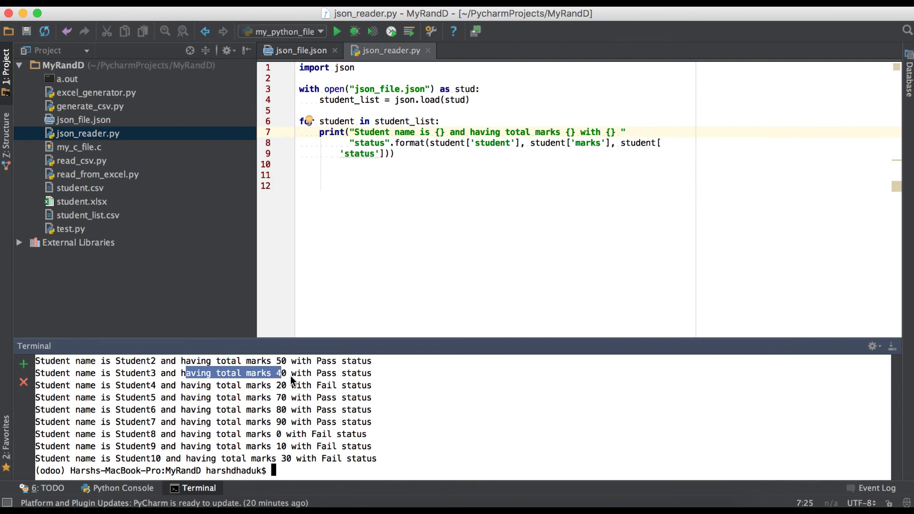
double_click(326, 373)
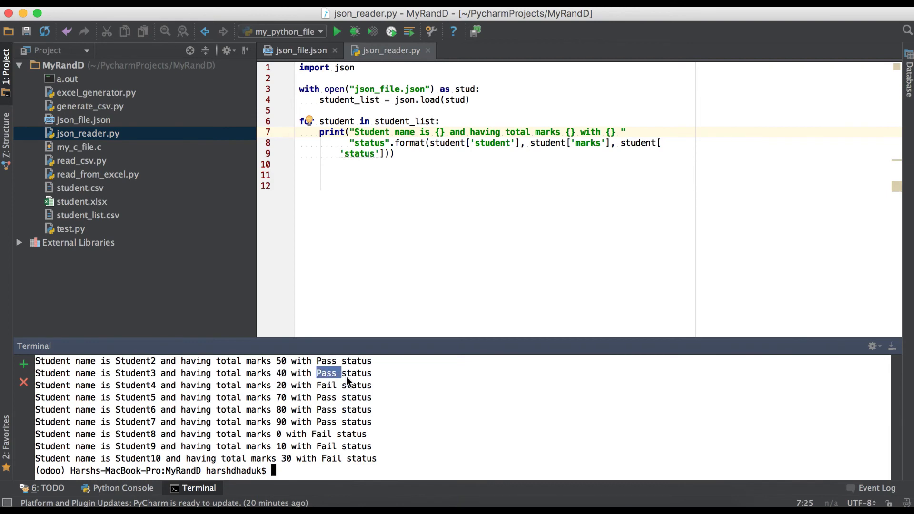
click(441, 156)
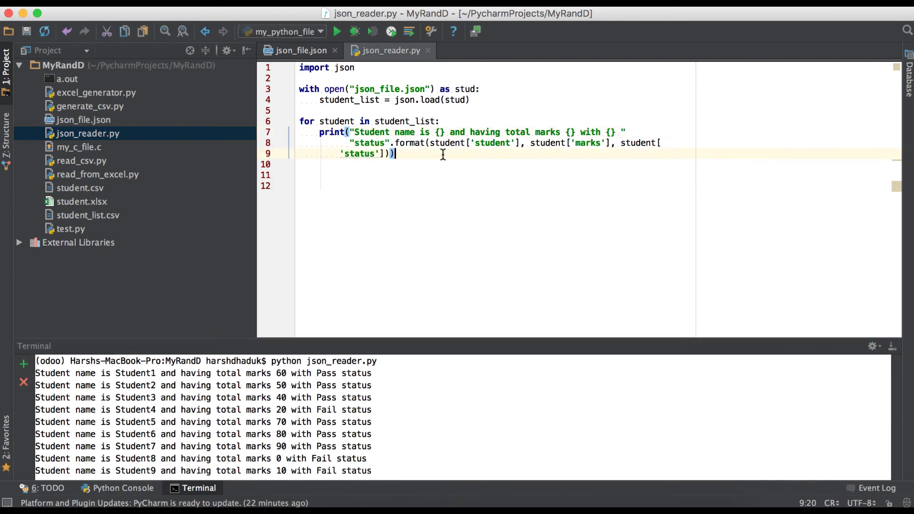
Step: Add a trailing comma after the Student10 entry in json_file.json, then highlight json.load in json_reader.py
click(313, 54)
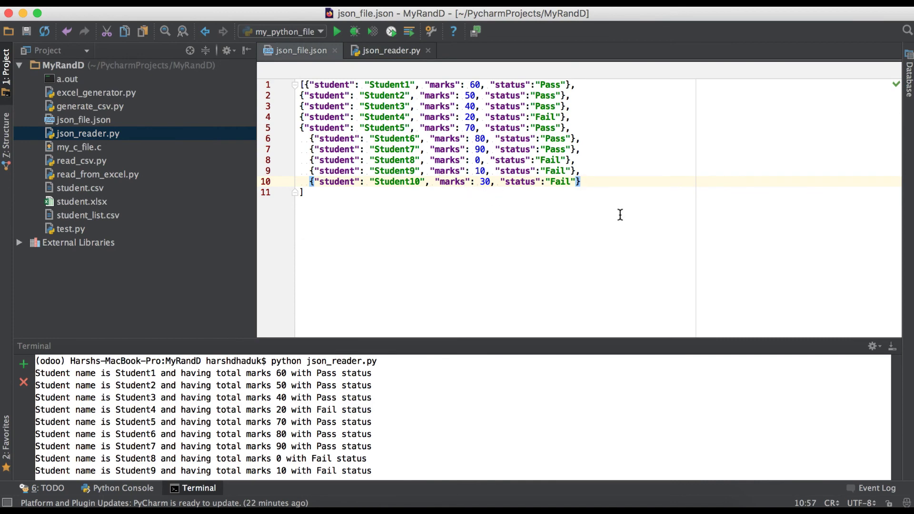
text(,)
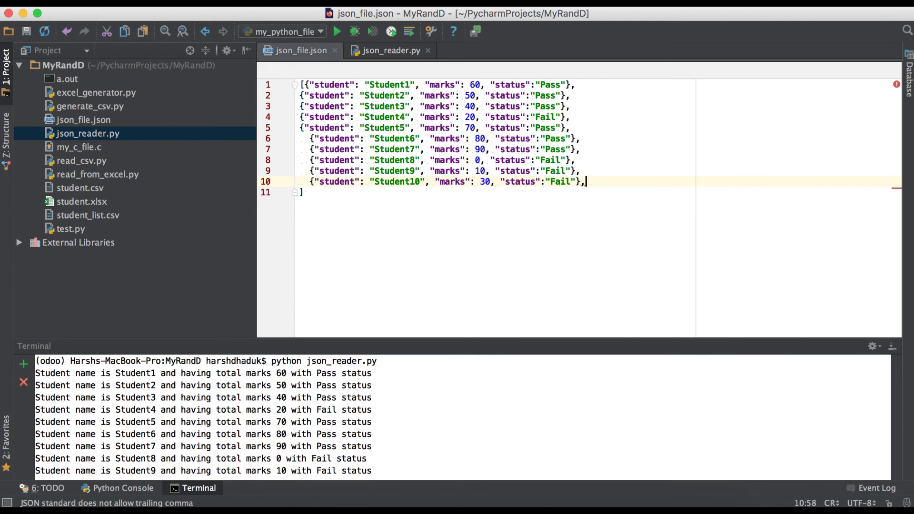
click(401, 51)
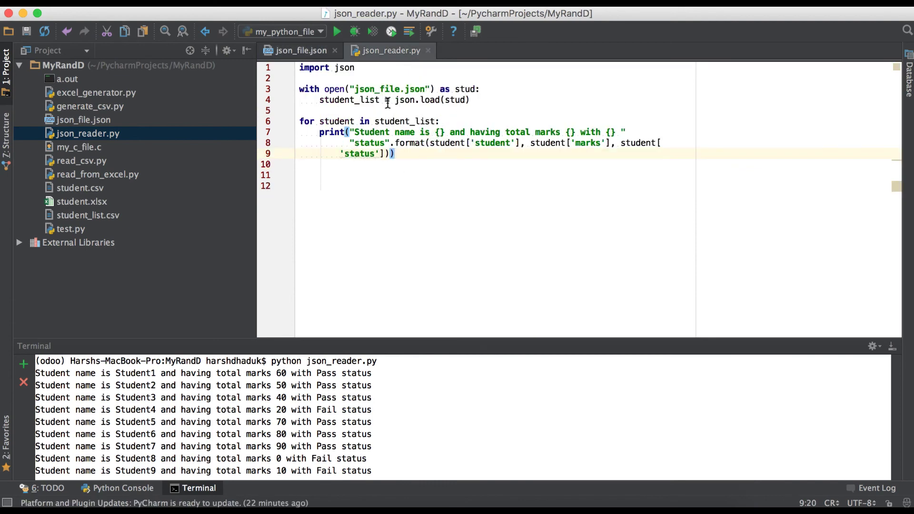
drag(394, 100, 440, 100)
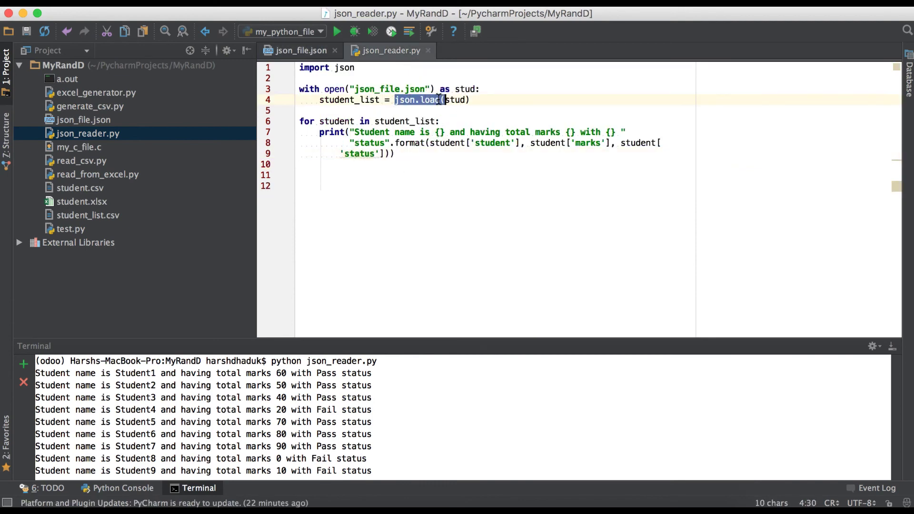
Step: Rerun python json_reader.py in the terminal and select the resulting JSONDecodeError message
click(415, 423)
key(Up)
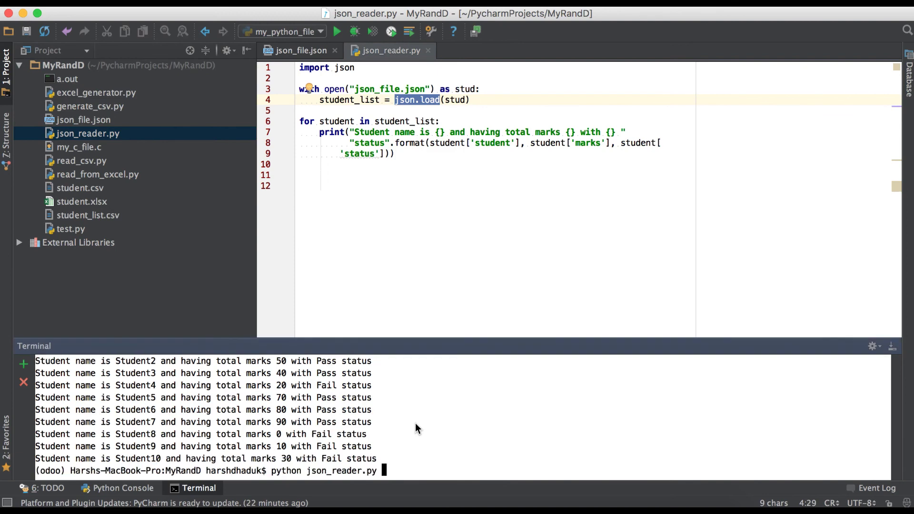
key(Return)
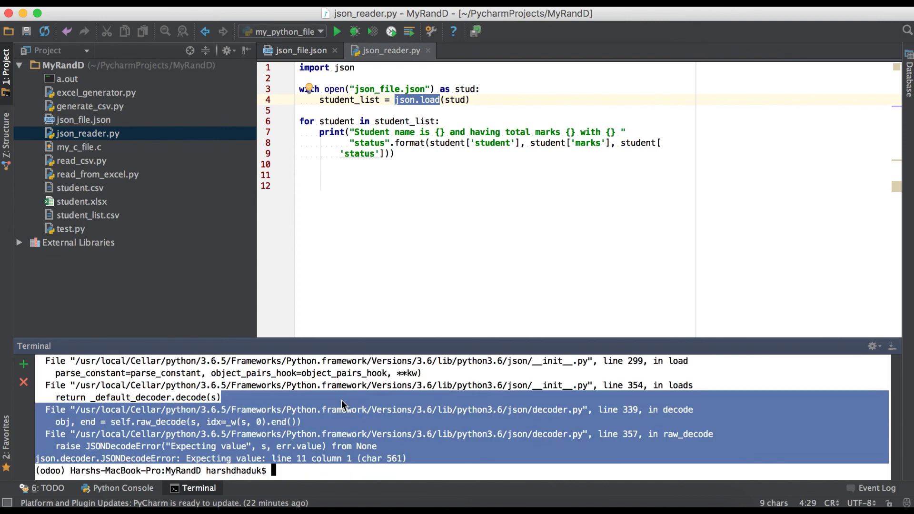
scroll(341, 400, up, 5)
scroll(341, 400, down, 2)
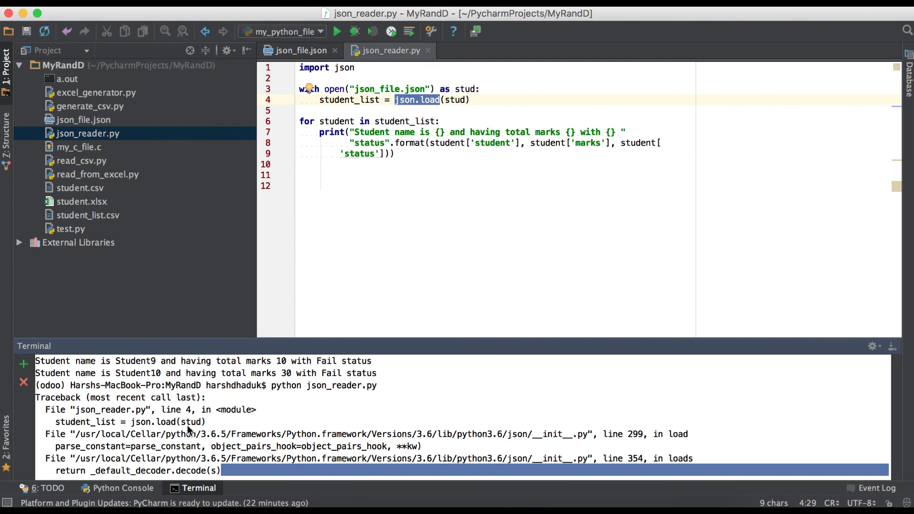
double_click(160, 422)
click(308, 432)
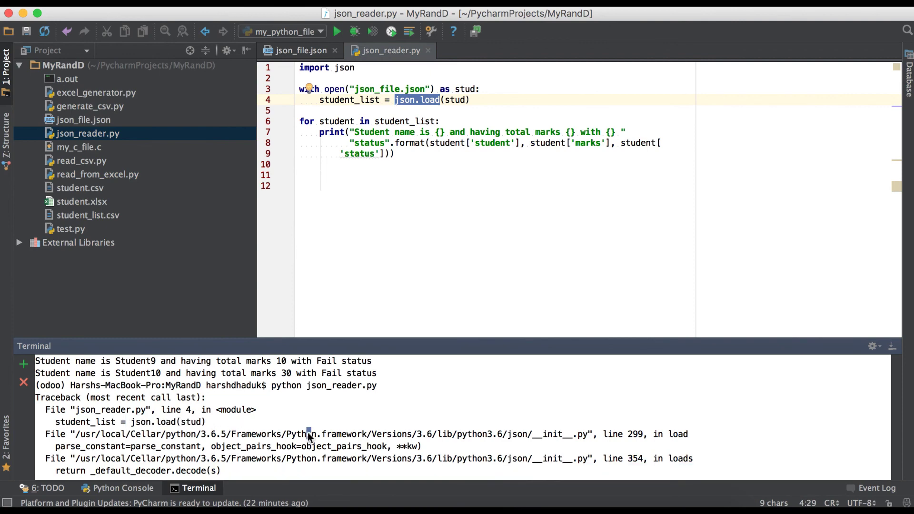
scroll(307, 432, down, 5)
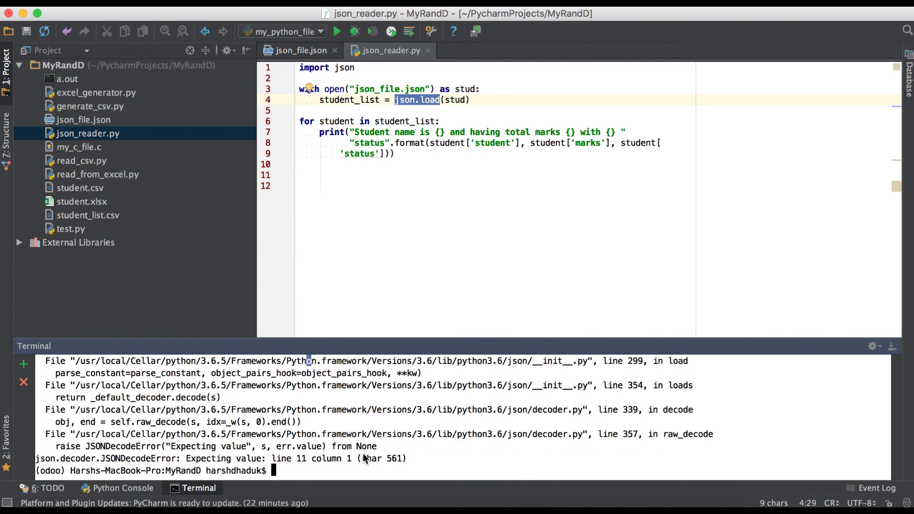
Step: Show the trailing comma in json_file.json, then clear the json.load highlight in json_reader.py
click(301, 50)
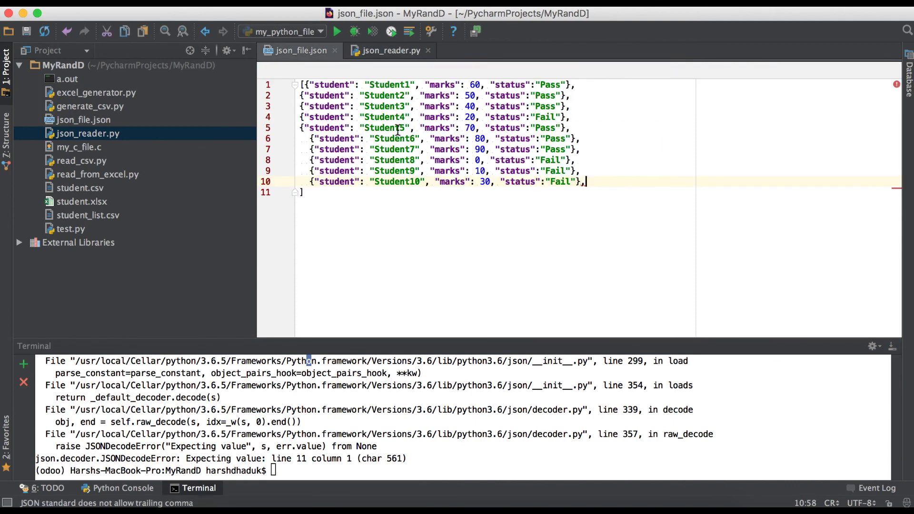
click(598, 182)
click(392, 50)
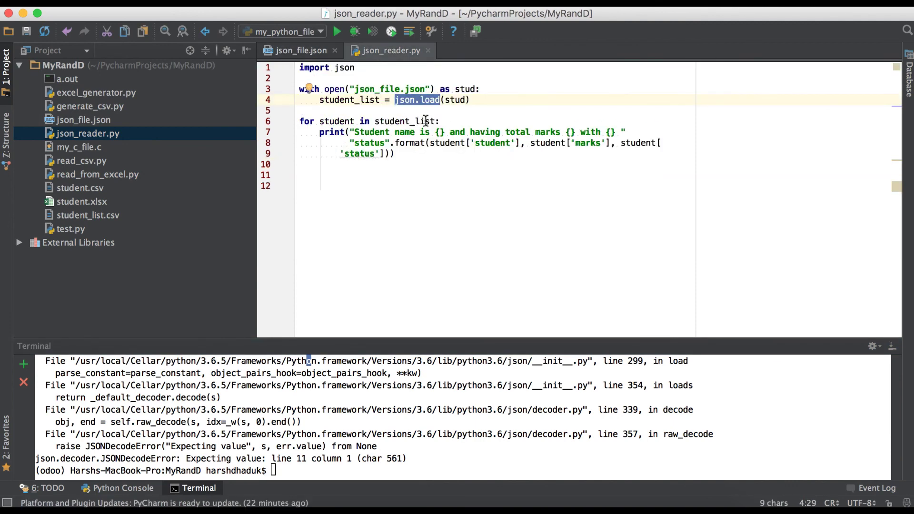
click(471, 170)
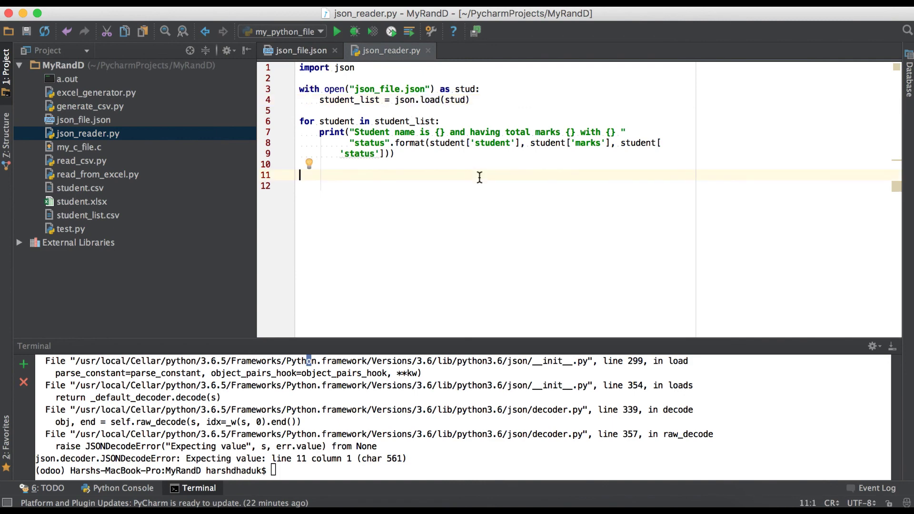